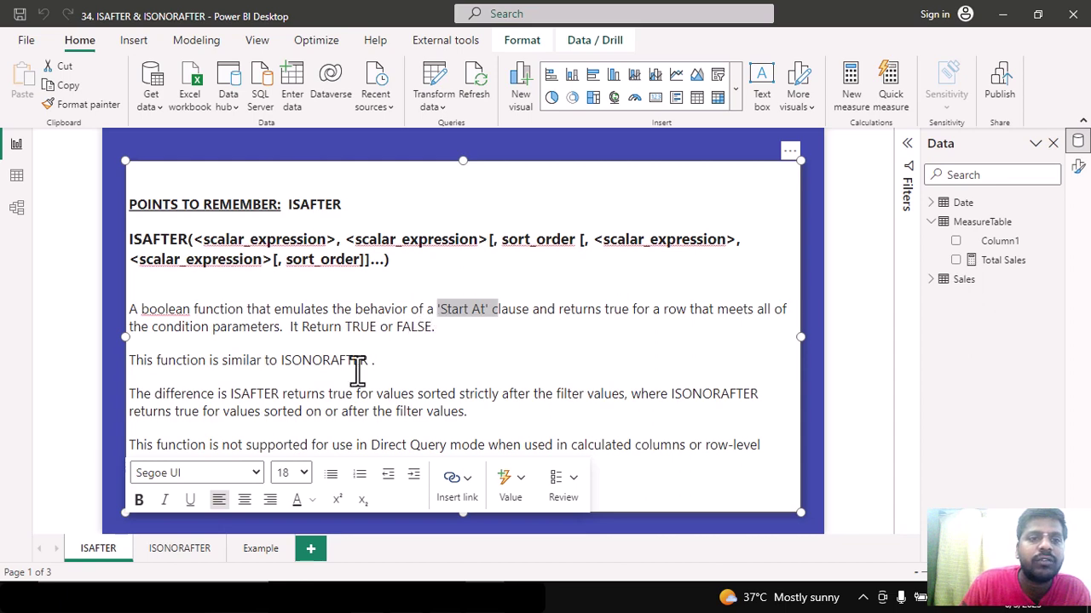
Step: Review the ISAFTER notes on strictly-after versus on-or-after filter values, and open the ISONORAFTER notes page
{"action": "left_click", "coordinate": [572, 525]}
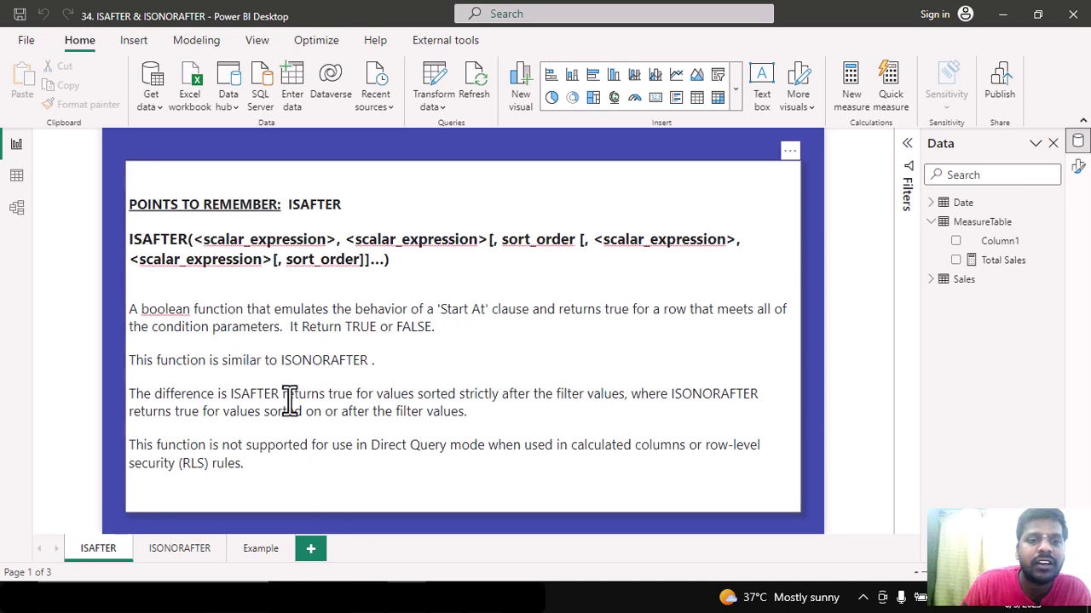
{"action": "left_click_drag", "start_coordinate": [283, 397], "coordinate": [518, 395]}
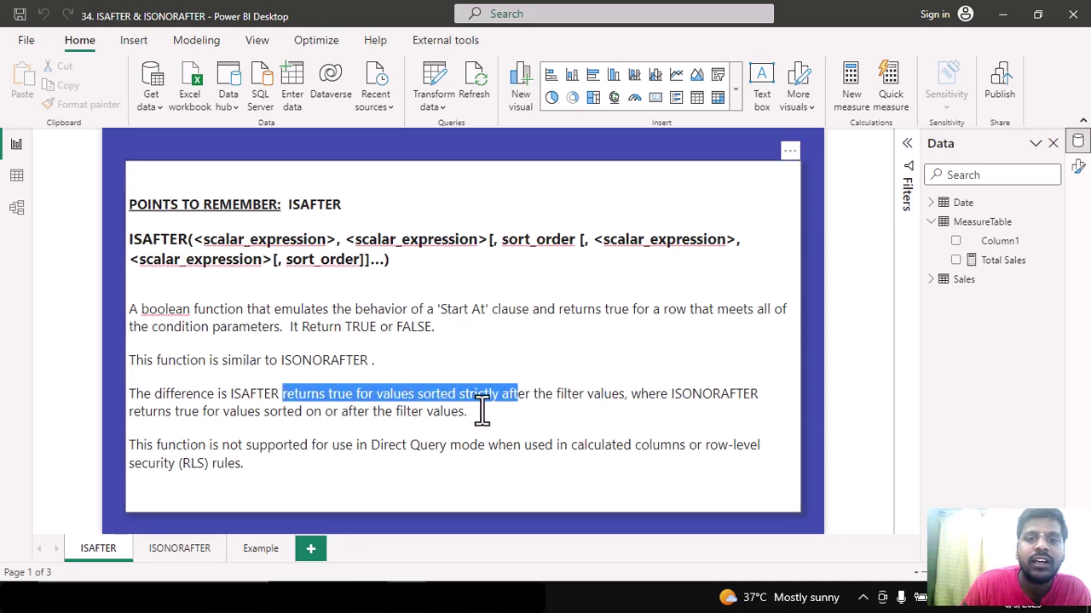
{"action": "left_click", "coordinate": [623, 395]}
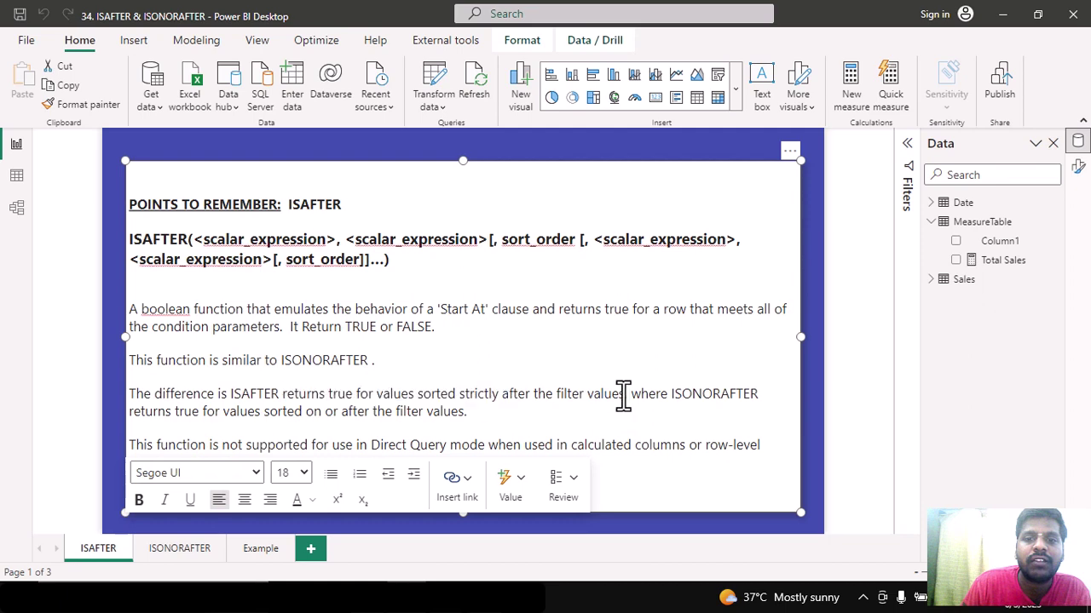
{"action": "left_click_drag", "start_coordinate": [623, 394], "coordinate": [383, 409]}
{"action": "left_click", "coordinate": [528, 404]}
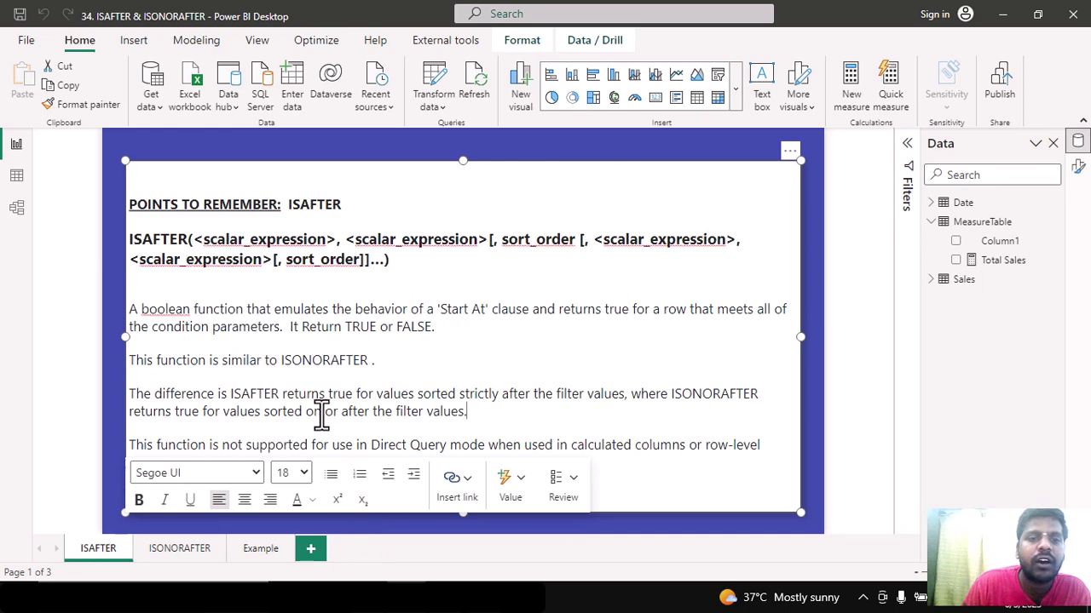
{"action": "left_click", "coordinate": [392, 528]}
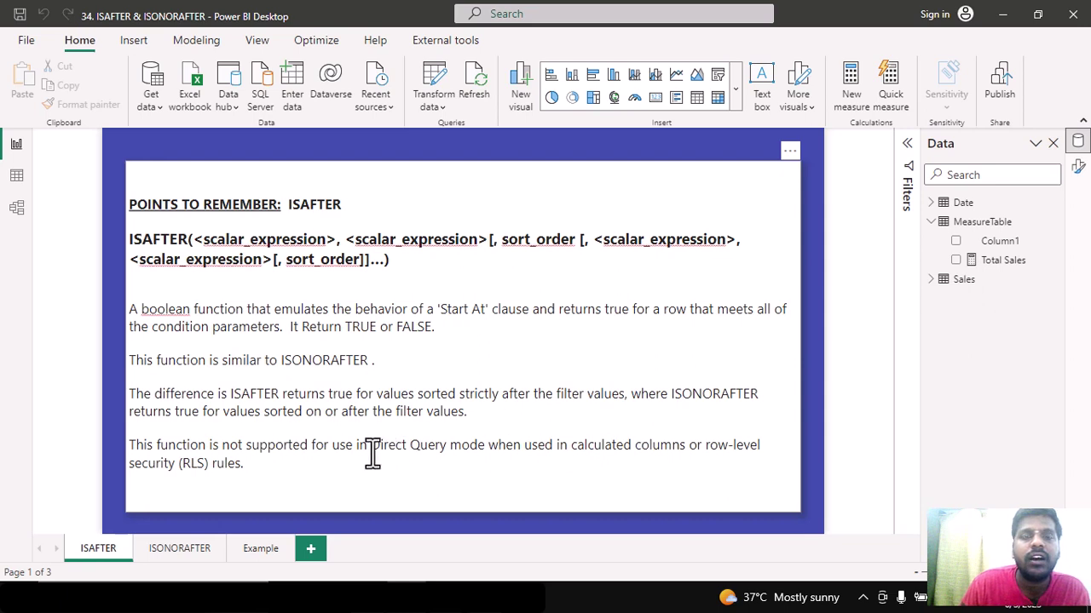
{"action": "left_click", "coordinate": [166, 559]}
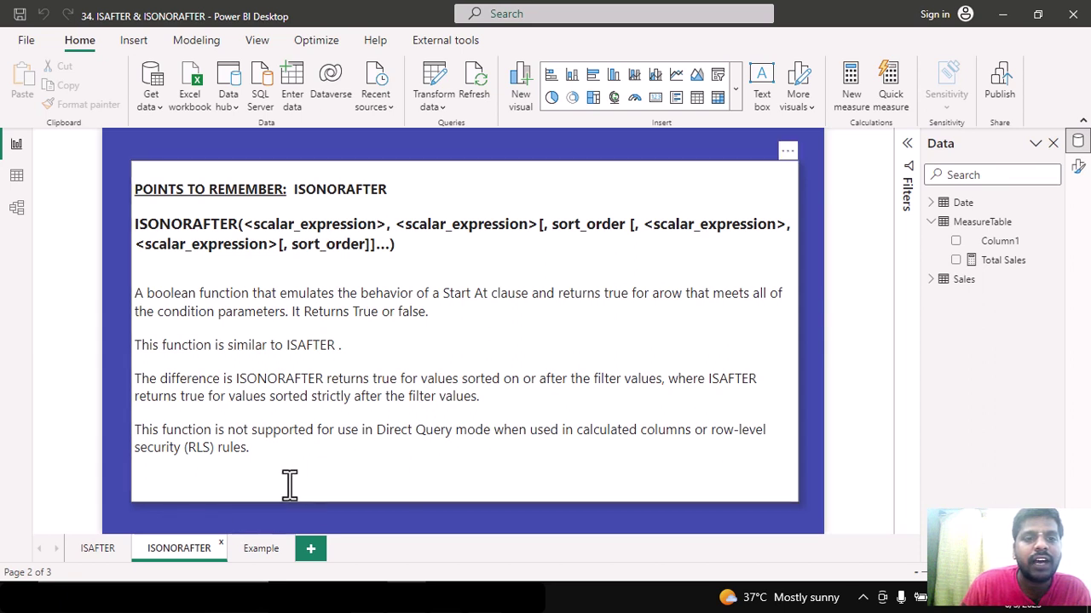
Step: On the Example page, expand the Sales table's fields and start a new calculated table named "Isafter table"
{"action": "left_click", "coordinate": [261, 550]}
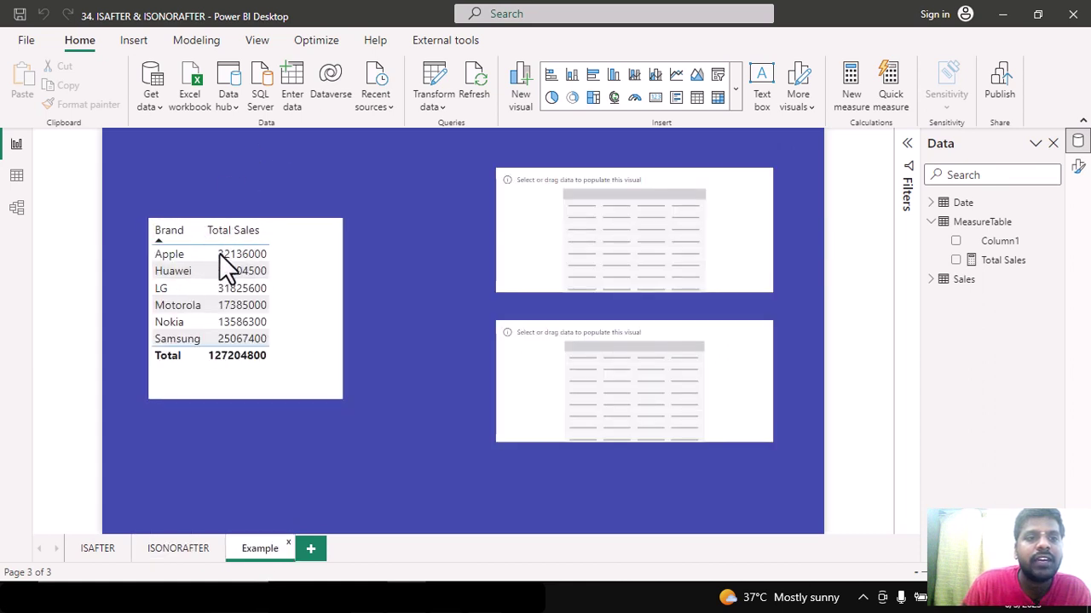
{"action": "left_click", "coordinate": [938, 280]}
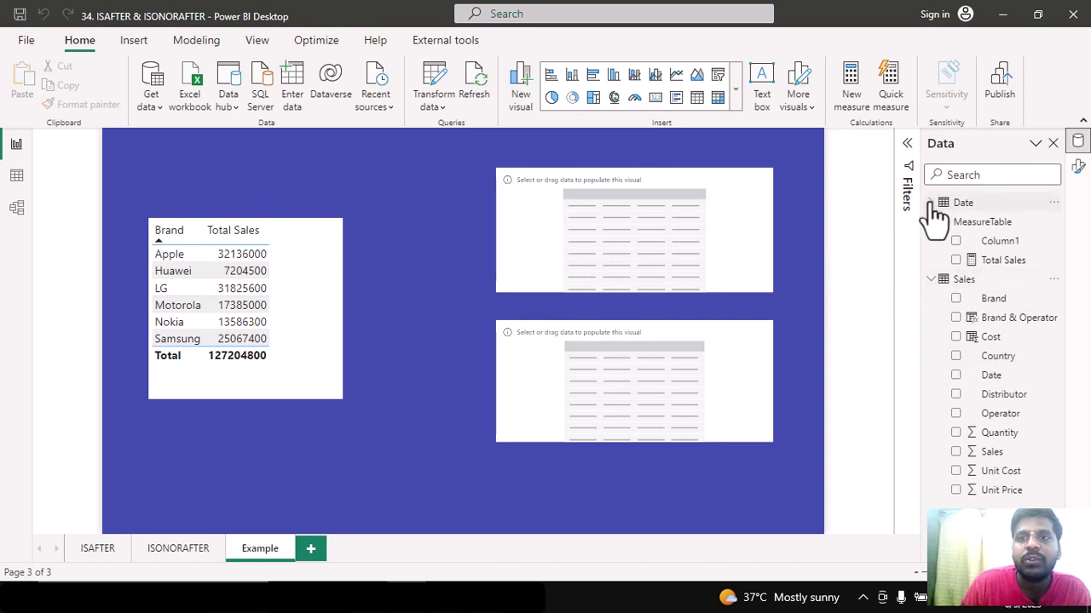
{"action": "left_click", "coordinate": [983, 223]}
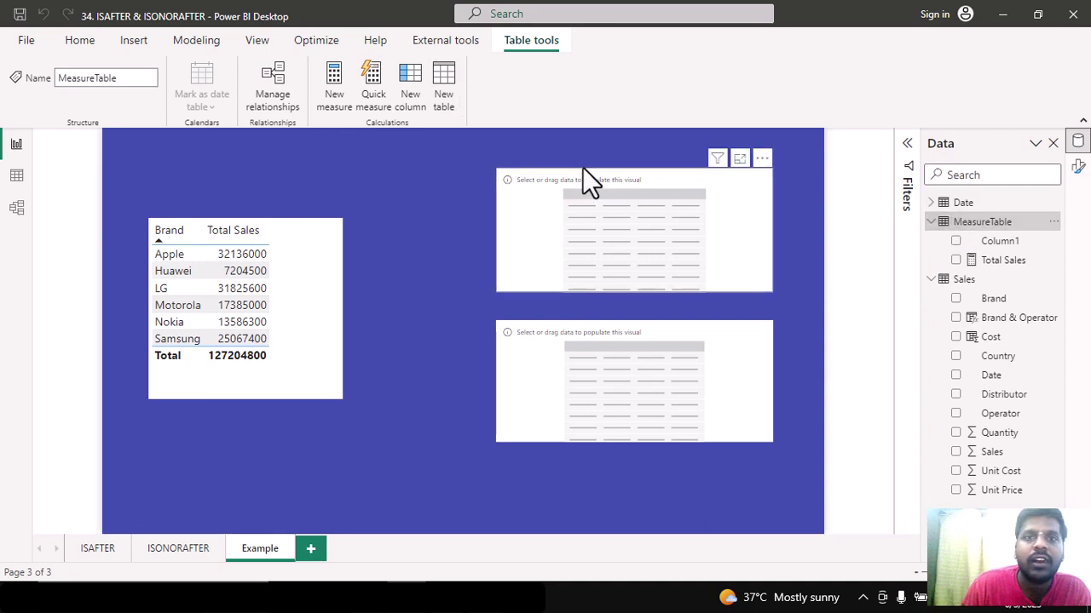
{"action": "left_click", "coordinate": [444, 77]}
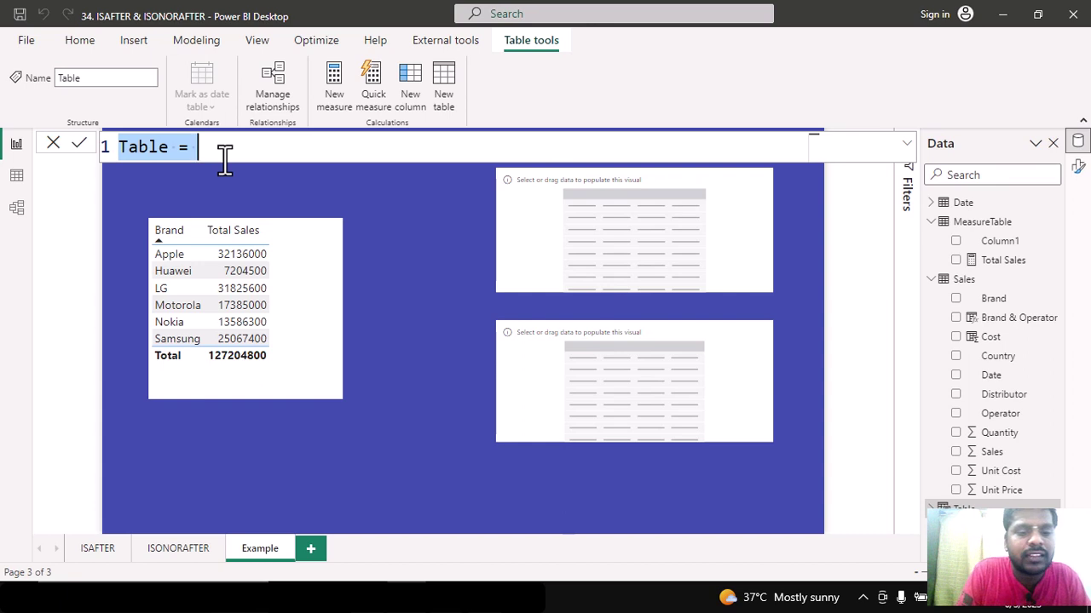
{"action": "type", "text": "Isafte"}
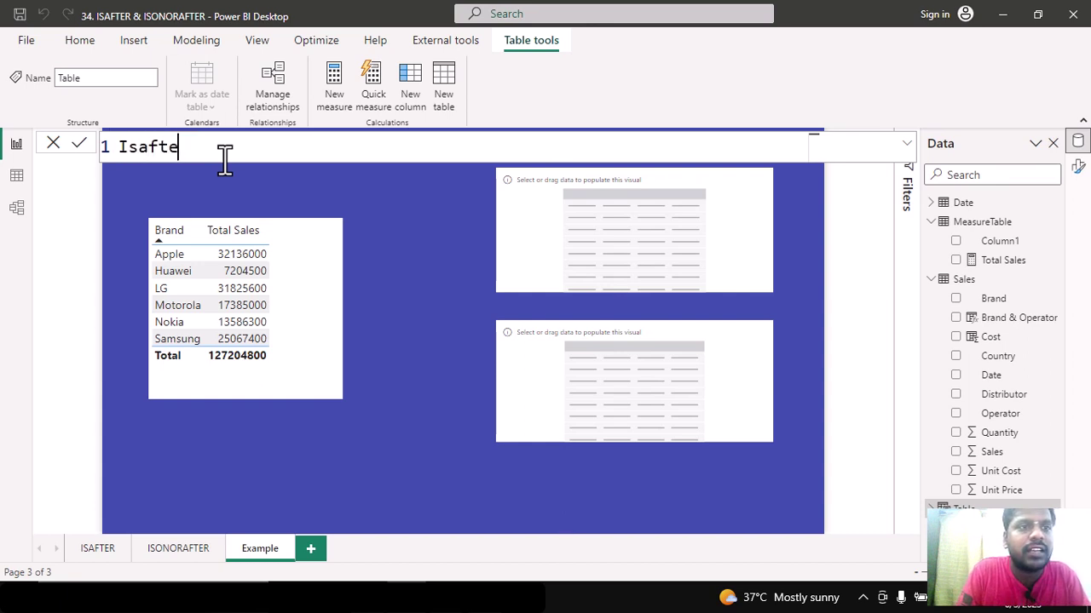
{"action": "type", "text": "r table ="}
{"action": "key", "text": "shift+Return"}
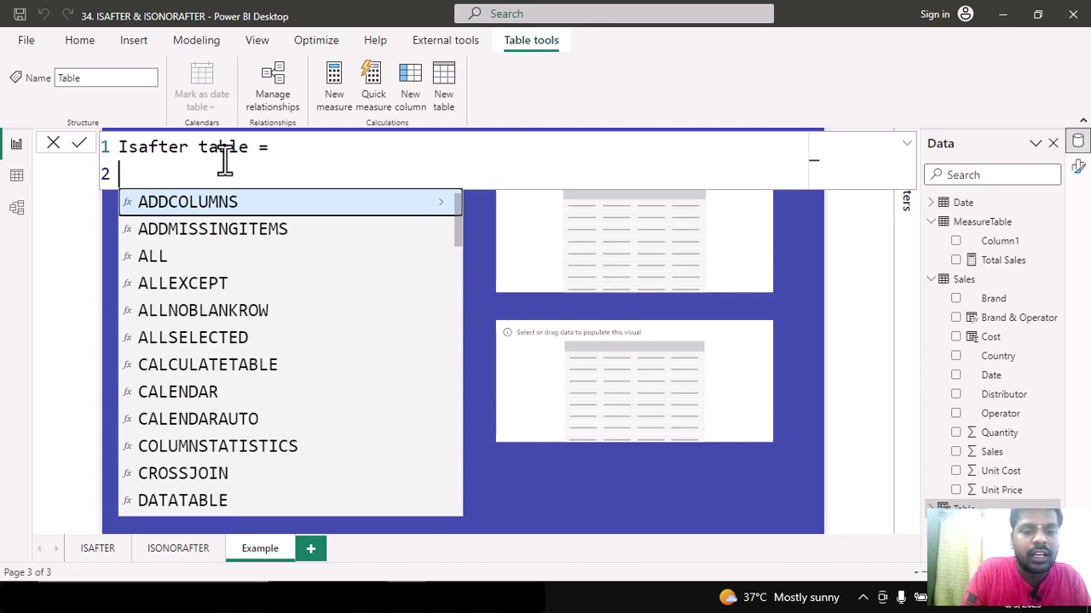
Step: Begin the table formula with FILTER over the Sales table, using ISAFTER as the filter expression
{"action": "type", "text": "FILTER("}
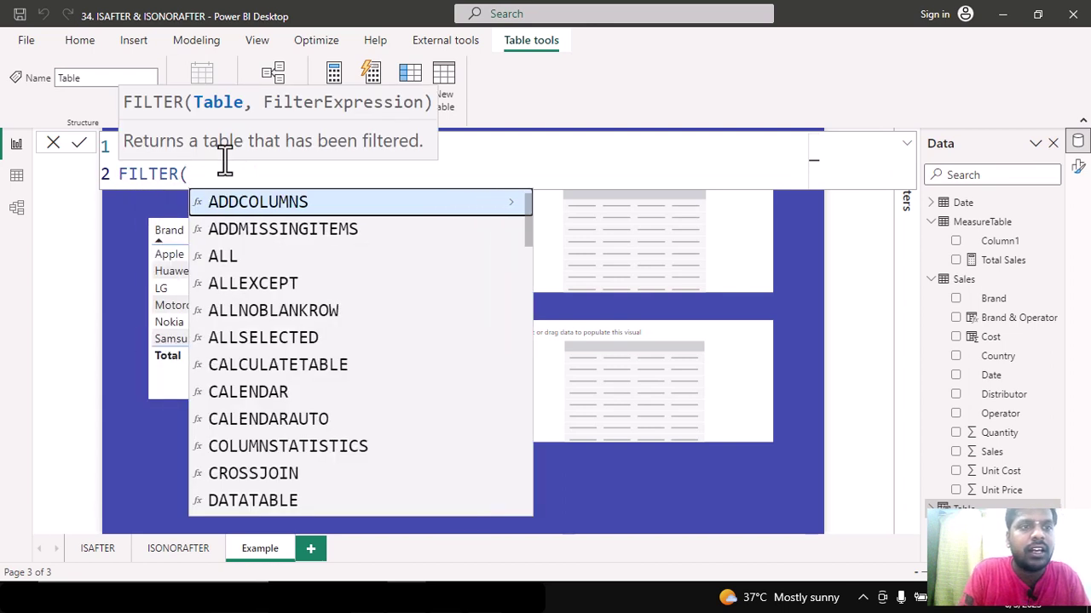
{"action": "key", "text": "shift+Return"}
{"action": "type", "text": "Sales,"}
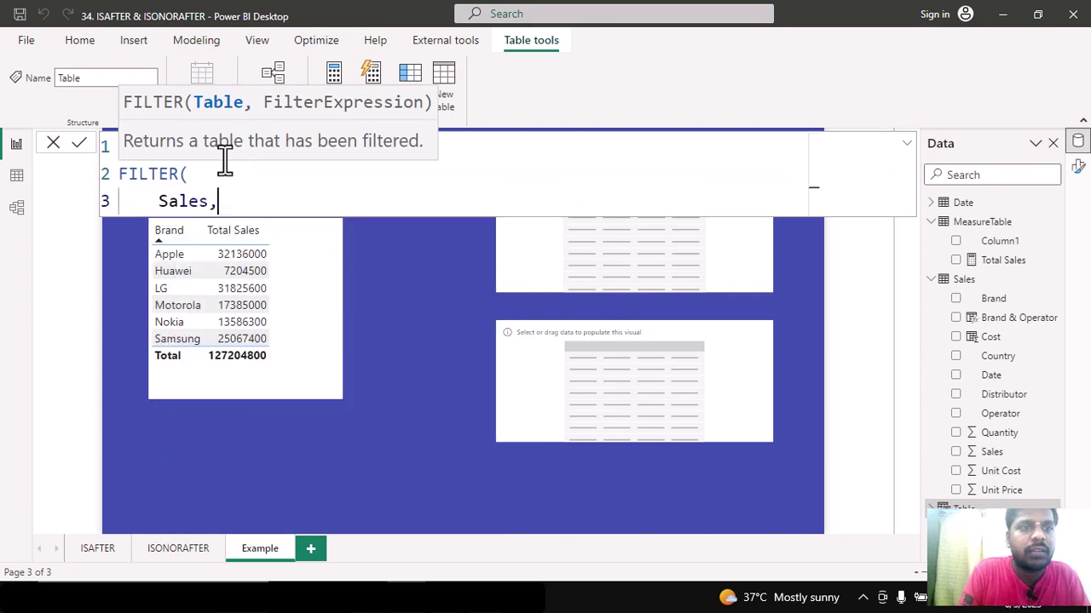
{"action": "key", "text": "shift+Return"}
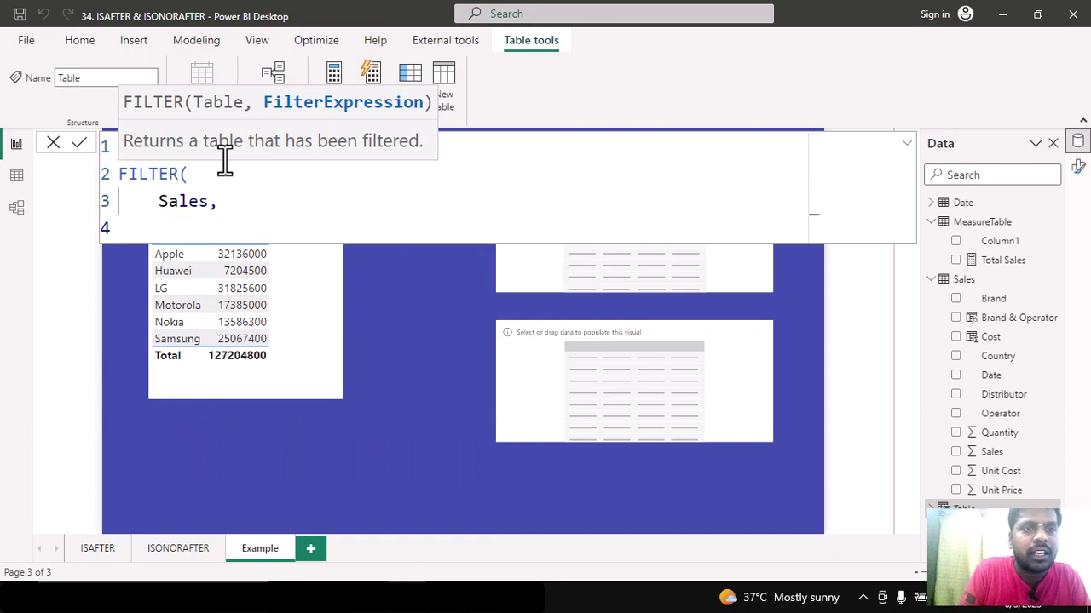
{"action": "type", "text": "IS"}
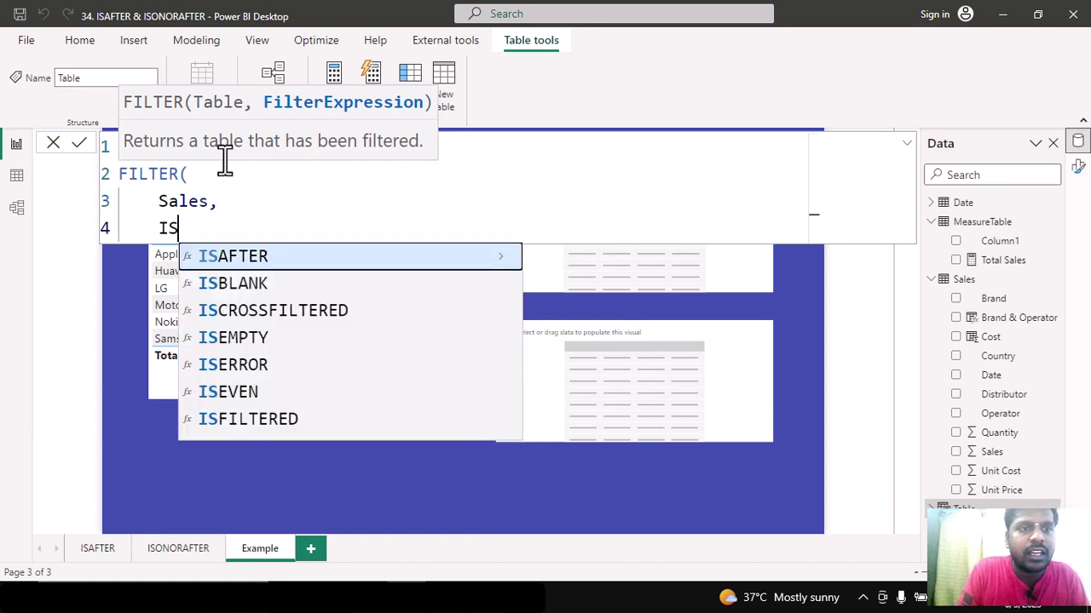
{"action": "key", "text": "Tab"}
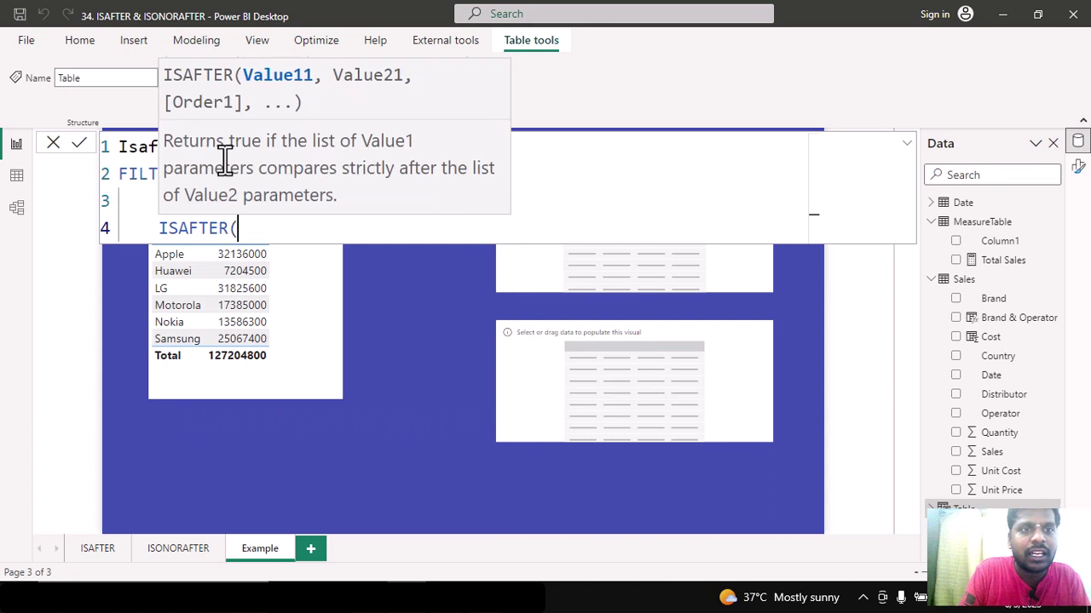
Step: Give ISAFTER the arguments Sales[Brand], "LG" and the sort order ASC, each on its own line
{"action": "key", "text": "shift+Return"}
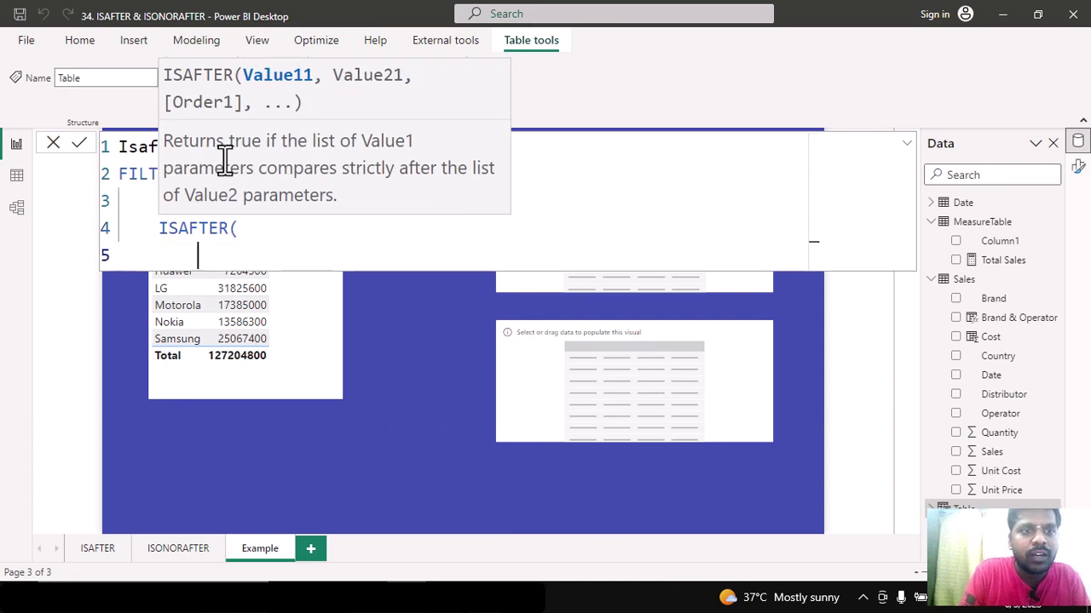
{"action": "type", "text": "Bra"}
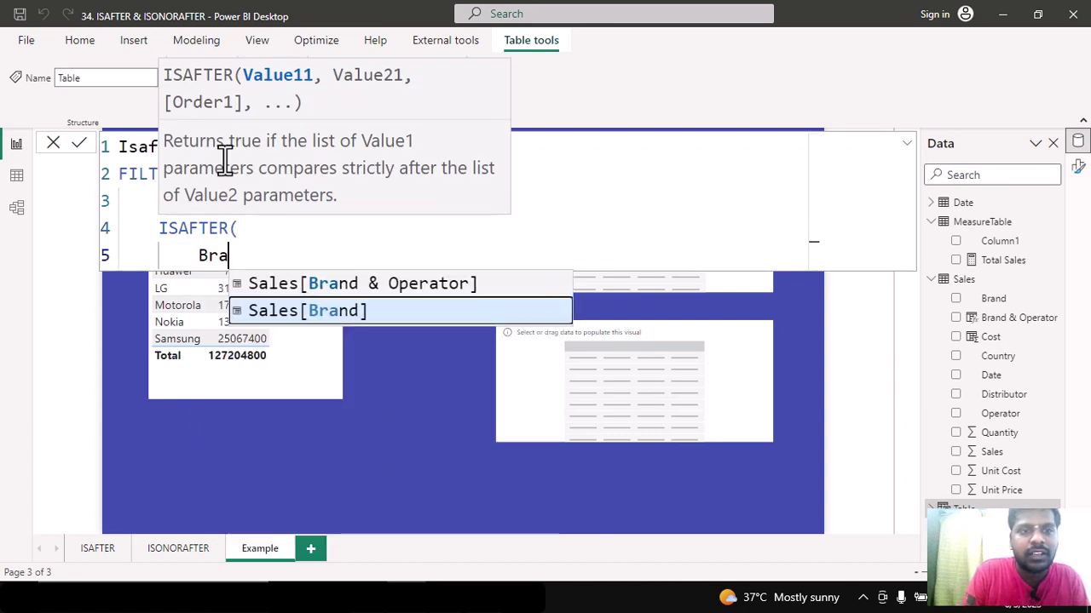
{"action": "key", "text": "Tab"}
{"action": "type", "text": ","}
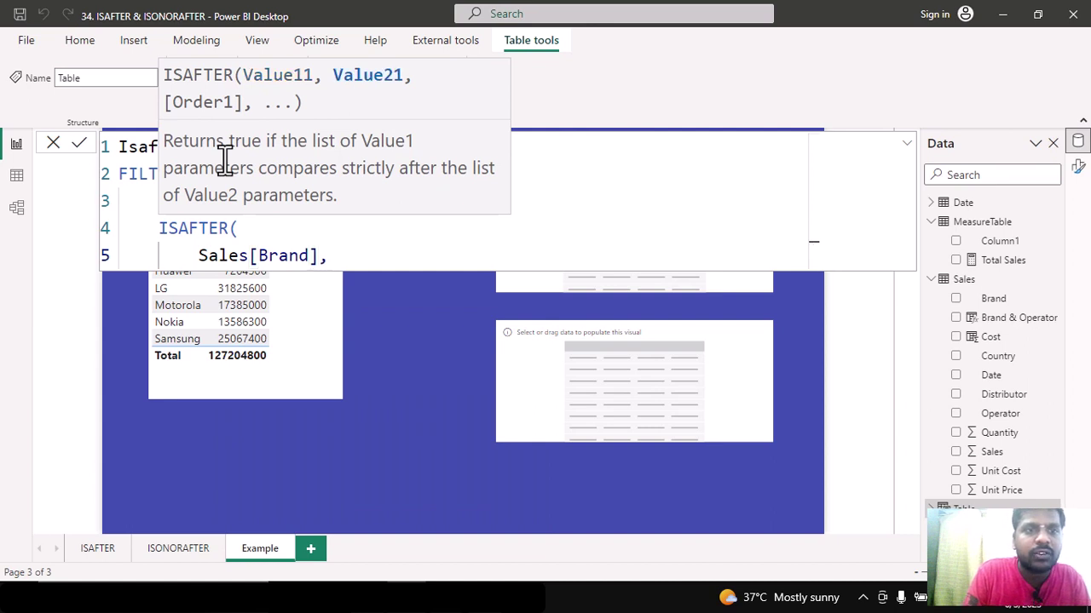
{"action": "key", "text": "shift+Return"}
{"action": "type", "text": "\"LG"}
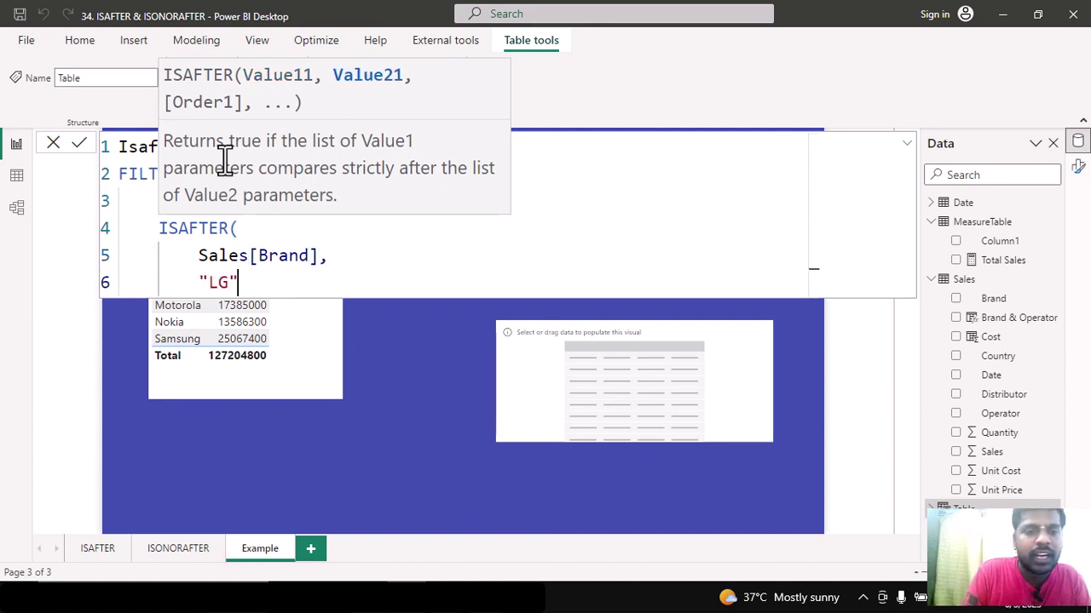
{"action": "type", "text": "\","}
{"action": "key", "text": "shift+Return"}
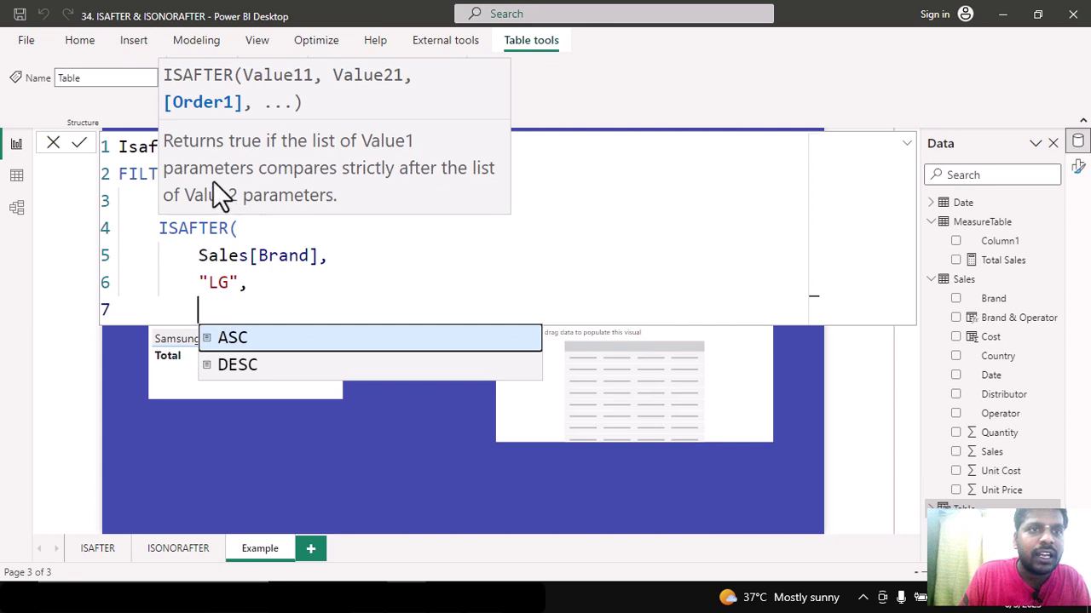
{"action": "left_click", "coordinate": [228, 339]}
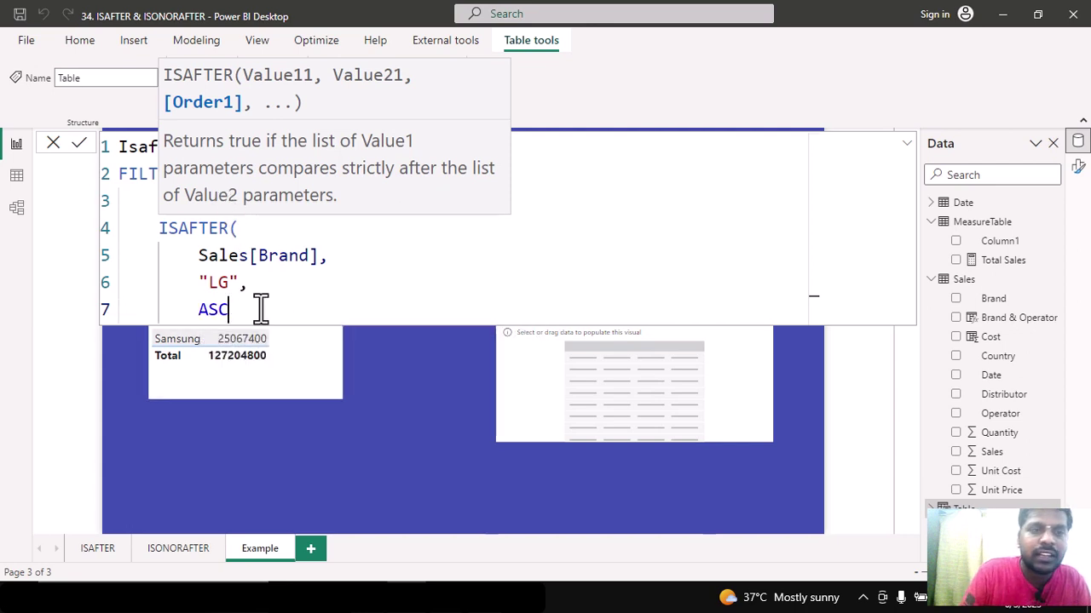
Step: Close the ISAFTER and FILTER functions and commit the Isafter table formula
{"action": "key", "text": "shift+Return"}
{"action": "type", "text": ")"}
{"action": "key", "text": "shift+Return"}
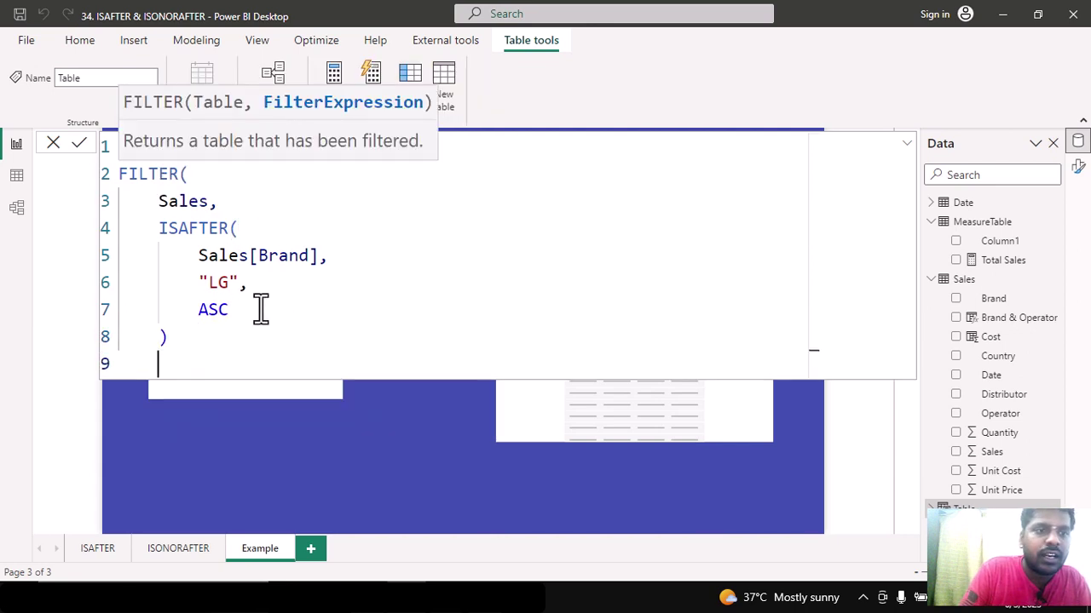
{"action": "type", "text": ")"}
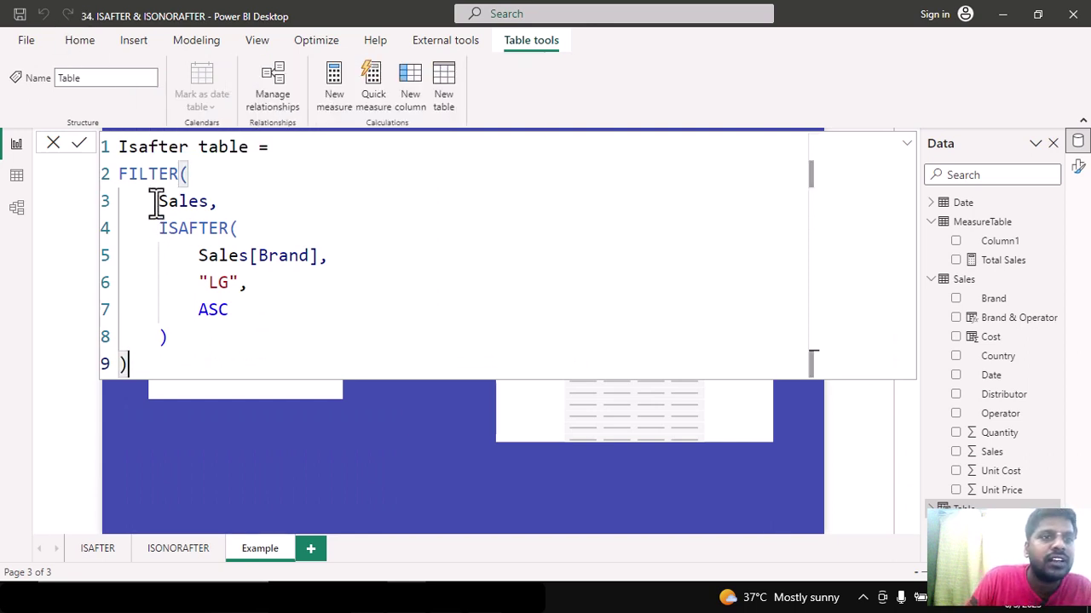
{"action": "left_click_drag", "start_coordinate": [155, 202], "coordinate": [213, 201]}
{"action": "left_click_drag", "start_coordinate": [159, 229], "coordinate": [214, 337]}
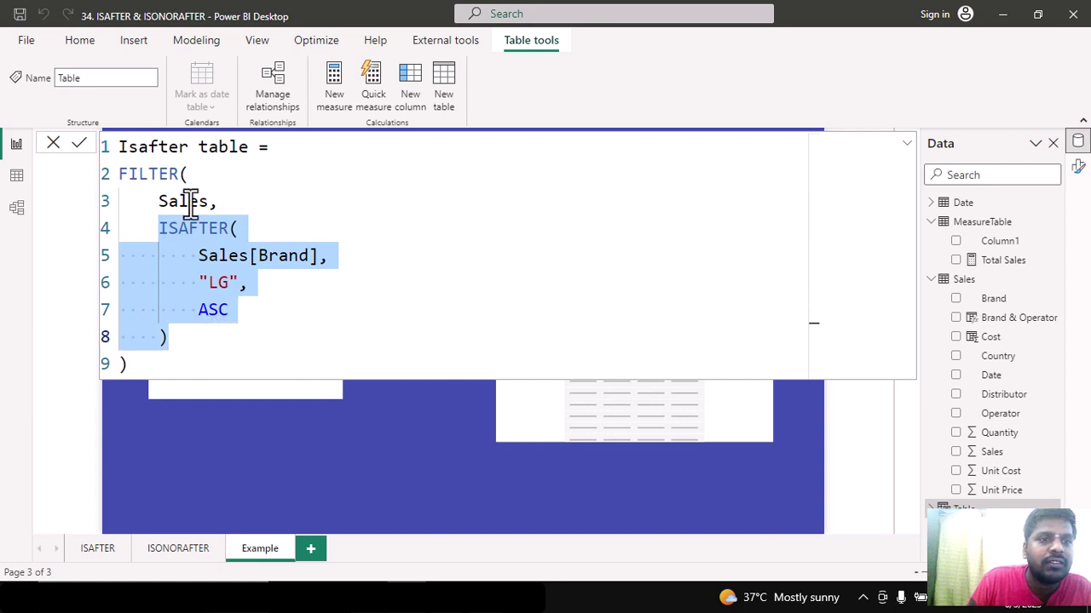
{"action": "left_click", "coordinate": [79, 143]}
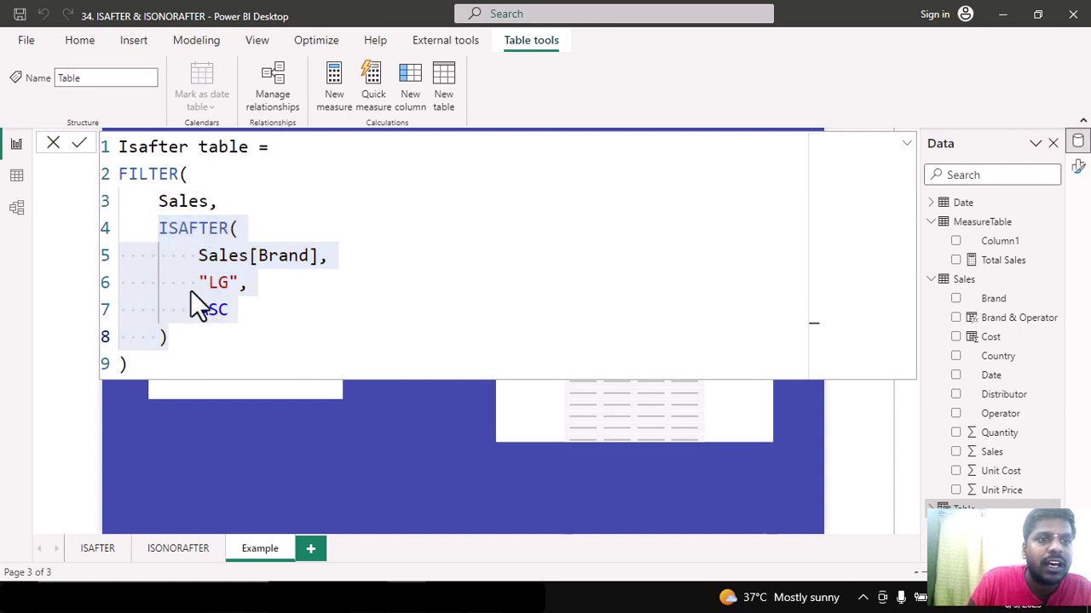
{"action": "left_click", "coordinate": [397, 395]}
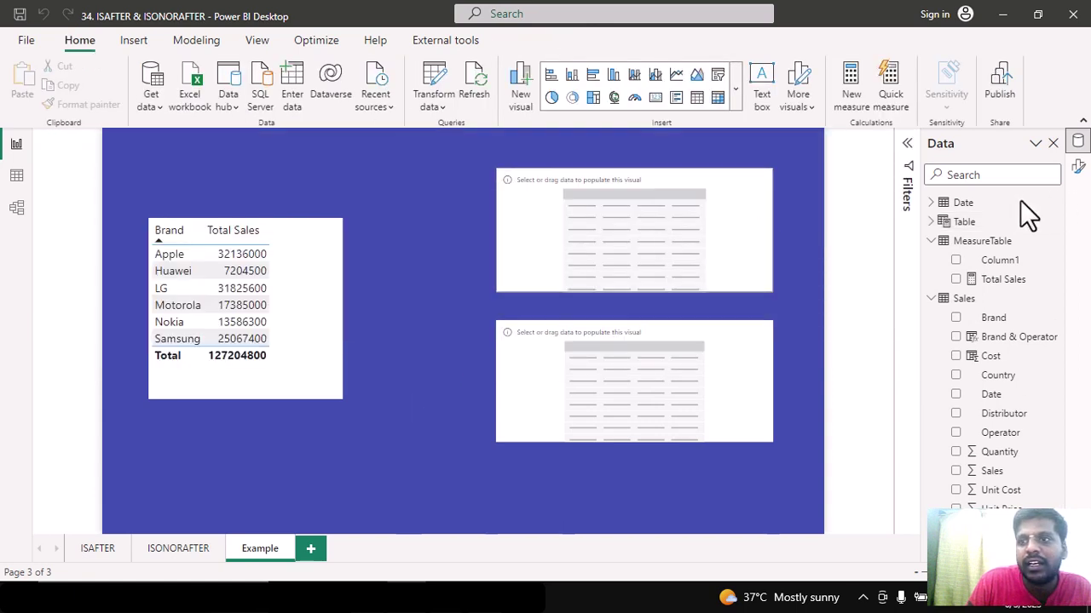
Step: Populate the upper empty table visual with the Brand and Sales fields from Isafter table
{"action": "left_click", "coordinate": [662, 253]}
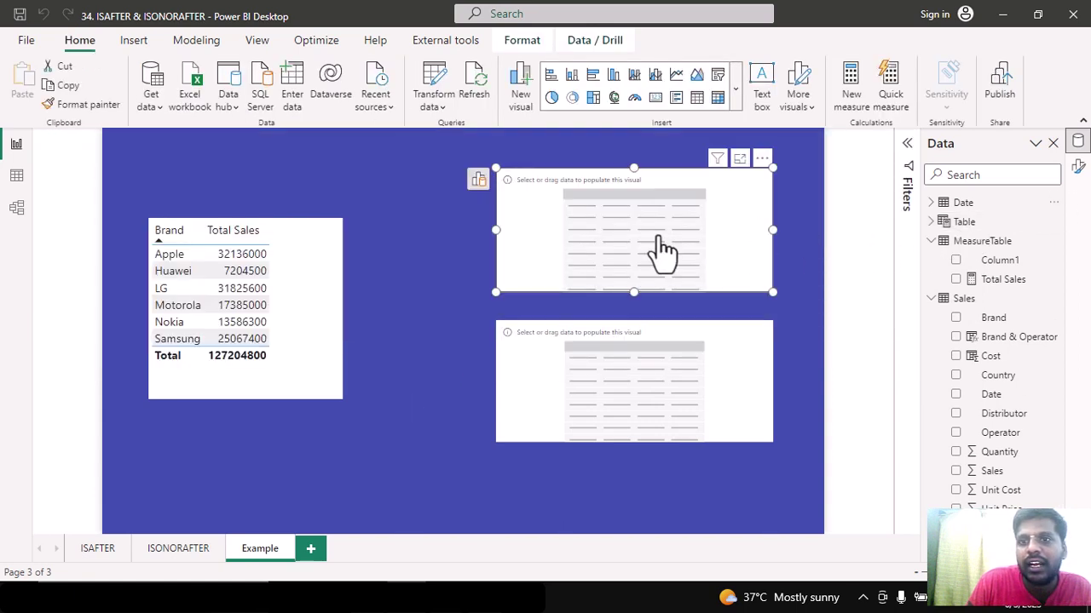
{"action": "left_click", "coordinate": [932, 222]}
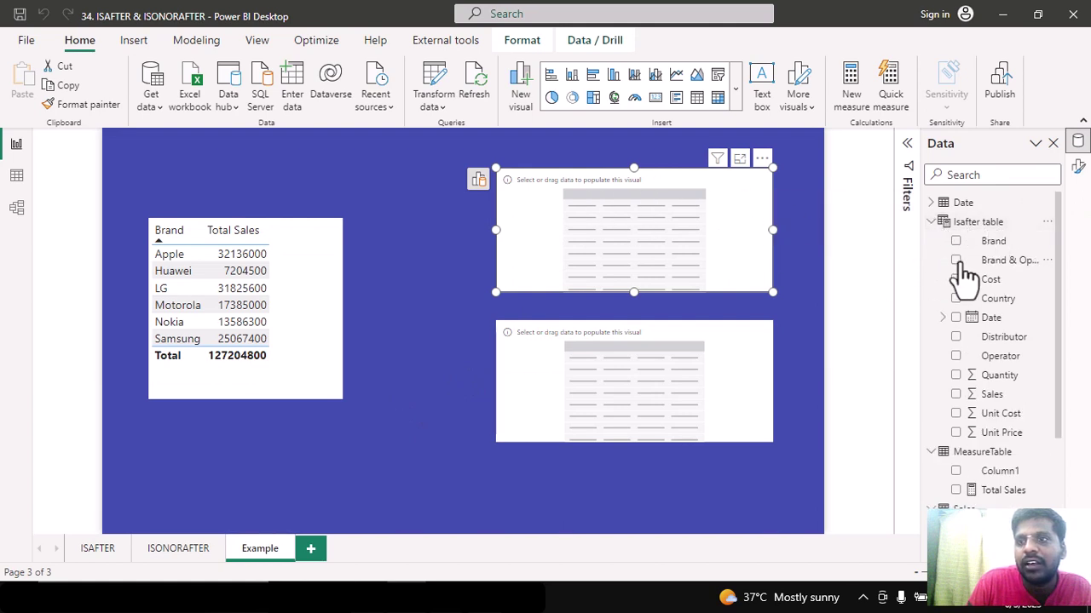
{"action": "left_click", "coordinate": [956, 242]}
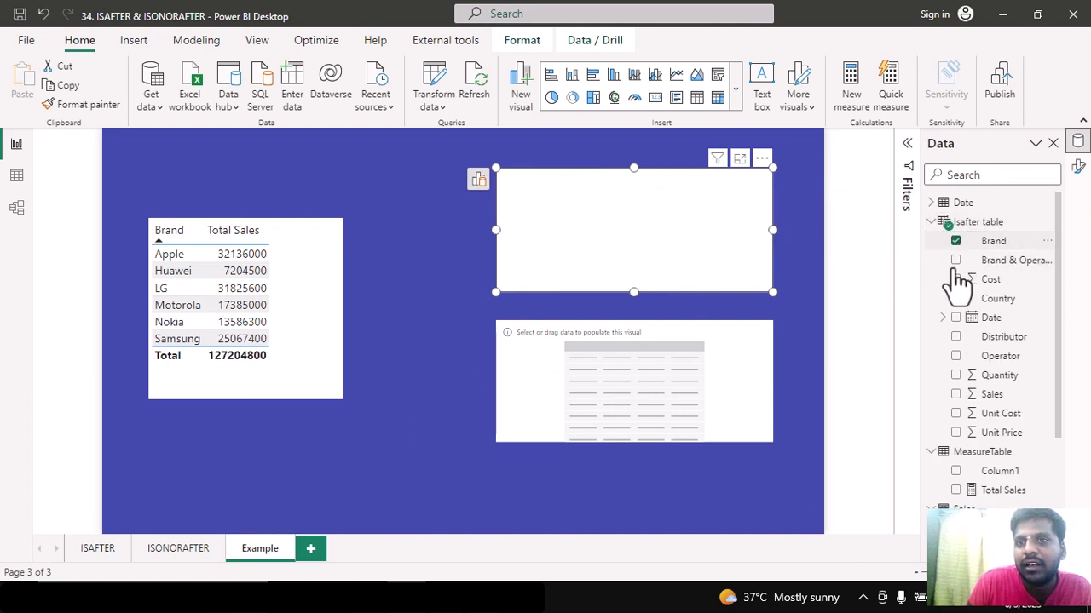
{"action": "left_click", "coordinate": [955, 395]}
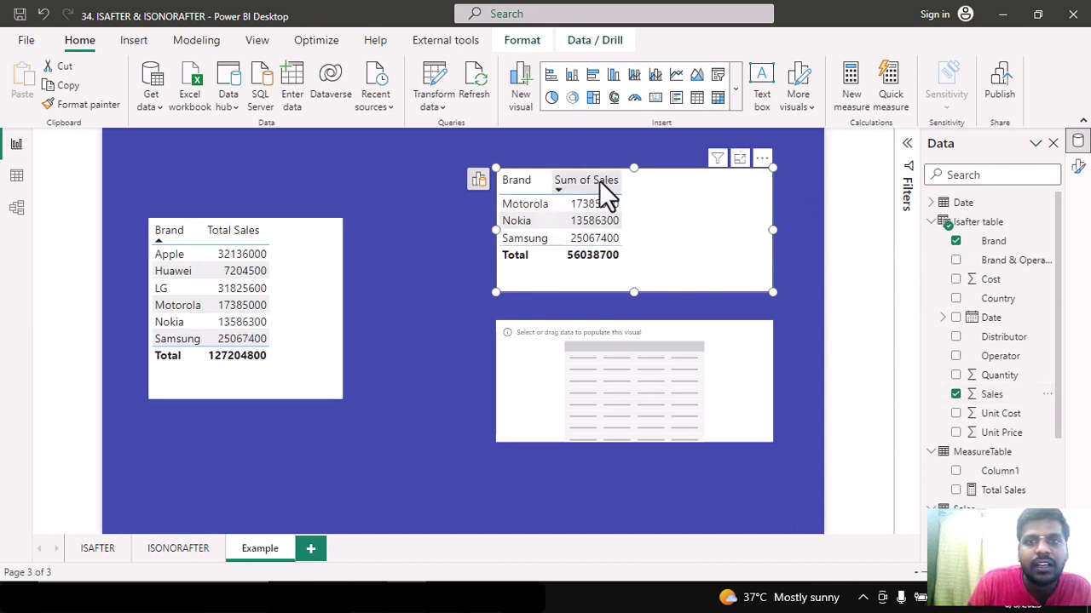
Step: Review the Isafter table formula and compare its visual with the Total Sales by Brand table
{"action": "left_click", "coordinate": [980, 223]}
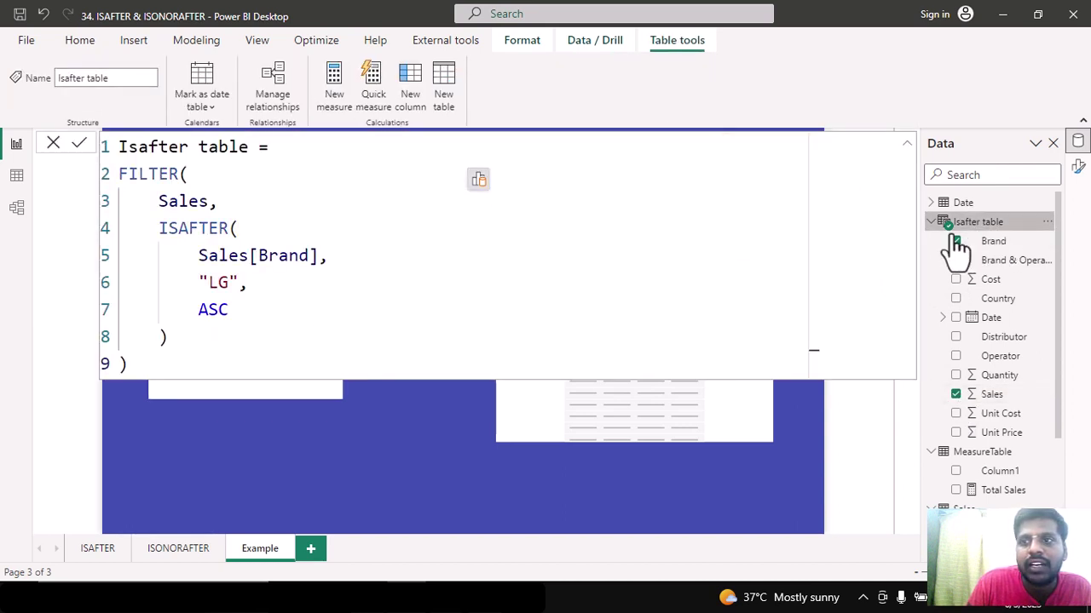
{"action": "left_click", "coordinate": [424, 434]}
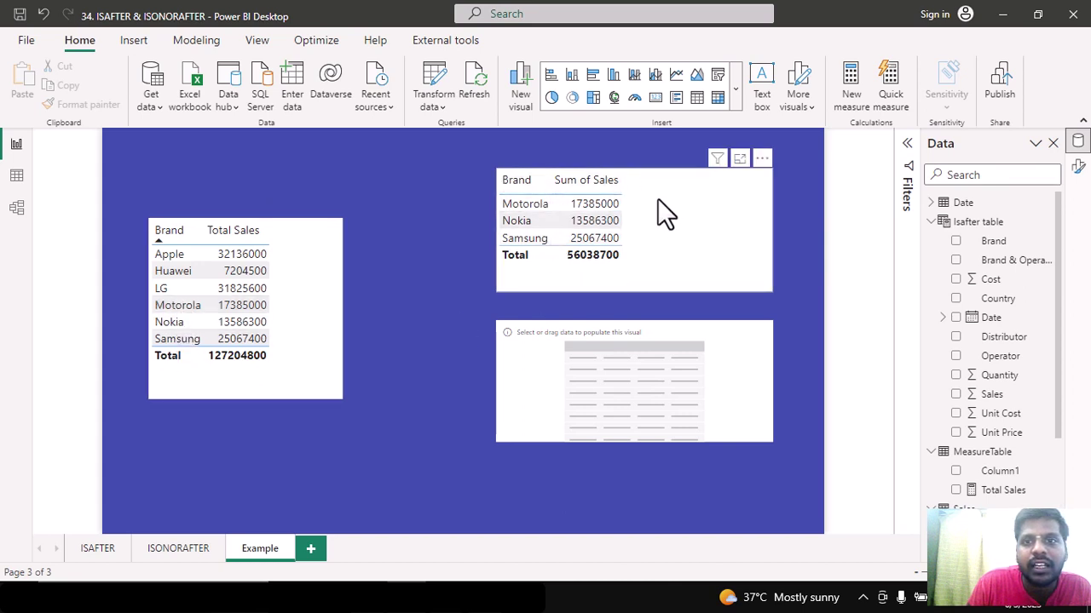
{"action": "left_click", "coordinate": [549, 285]}
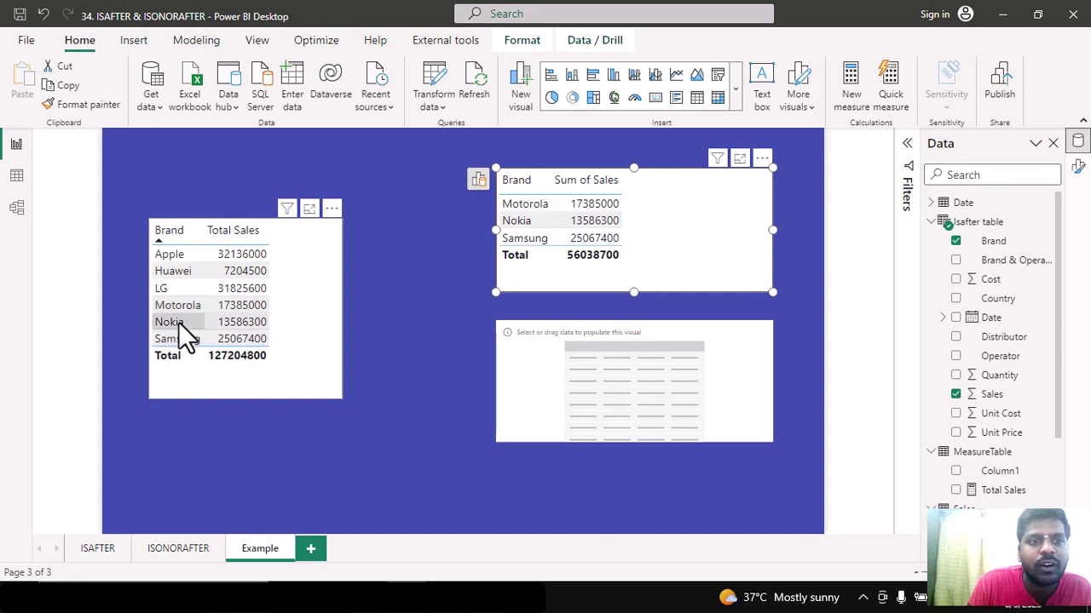
Step: Copy the entire Isafter table formula for reuse in another calculated table
{"action": "left_click", "coordinate": [614, 353]}
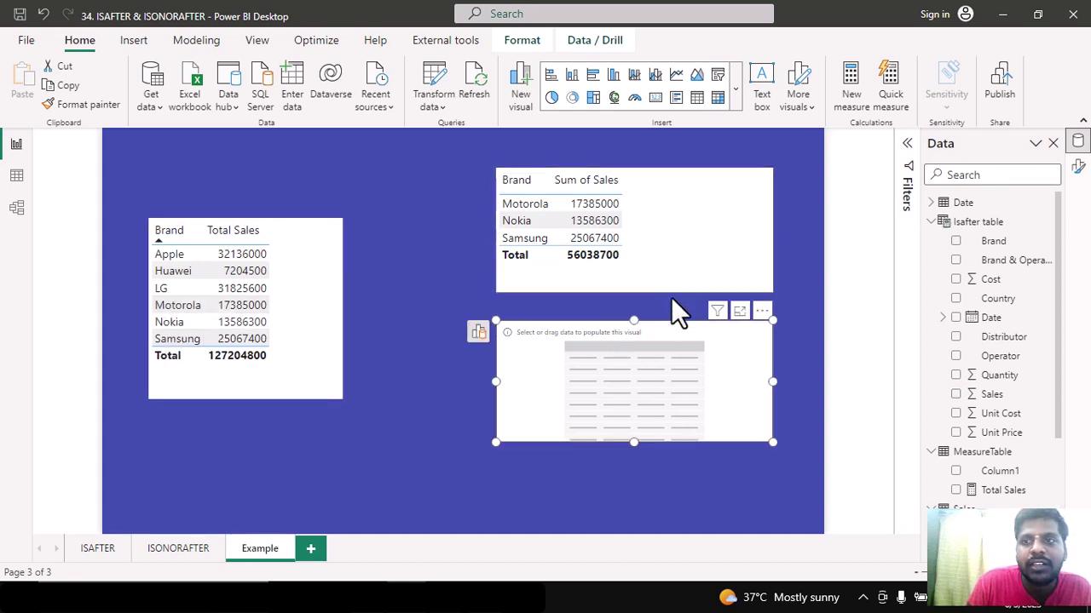
{"action": "left_click", "coordinate": [988, 223]}
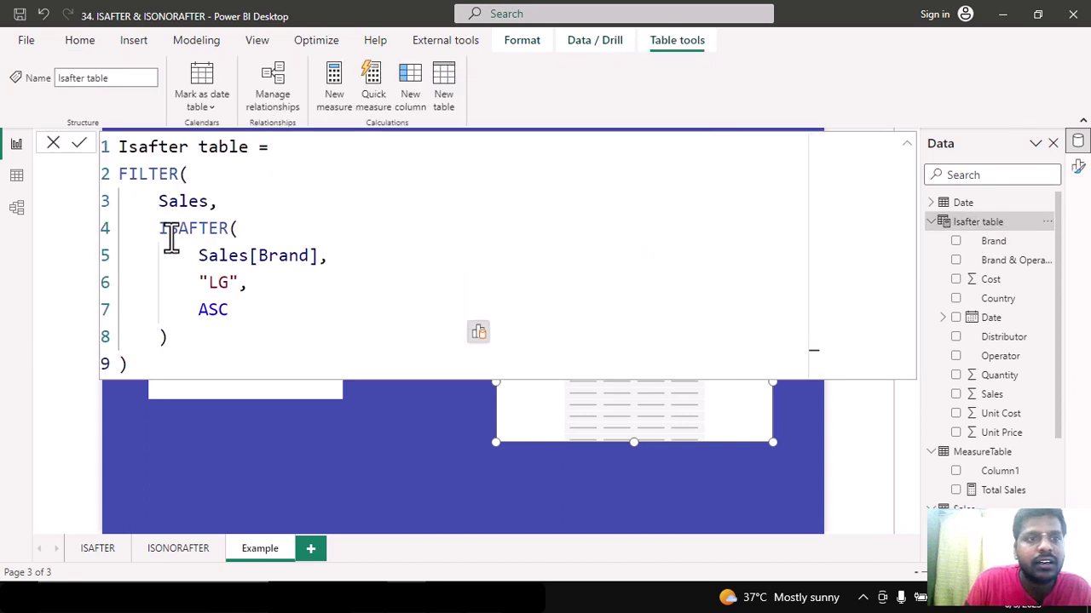
{"action": "left_click_drag", "start_coordinate": [127, 362], "coordinate": [97, 161]}
{"action": "key", "text": "ctrl+c"}
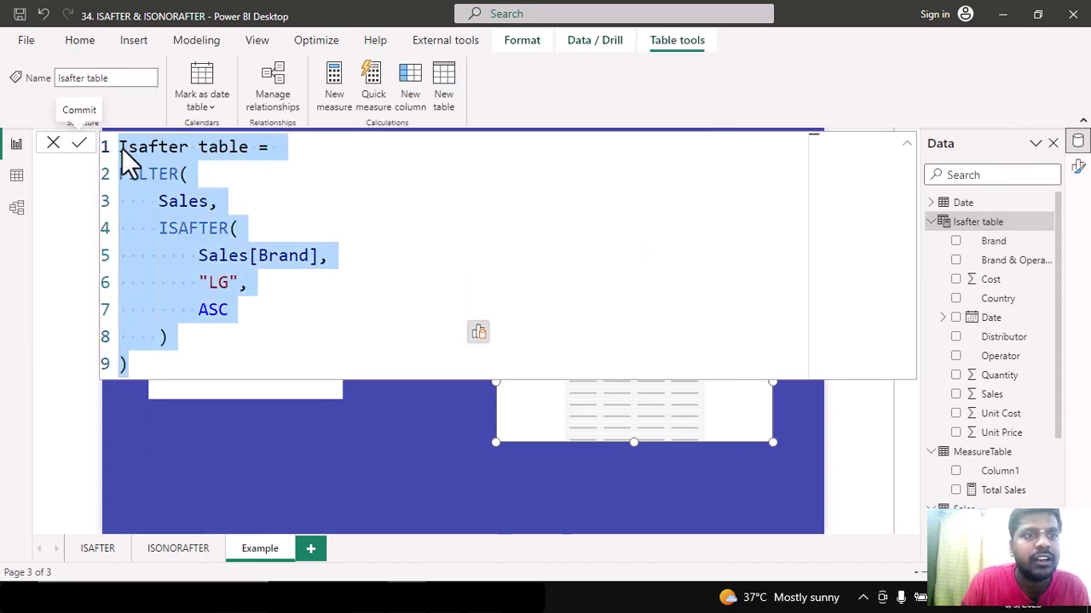
{"action": "left_click", "coordinate": [365, 452]}
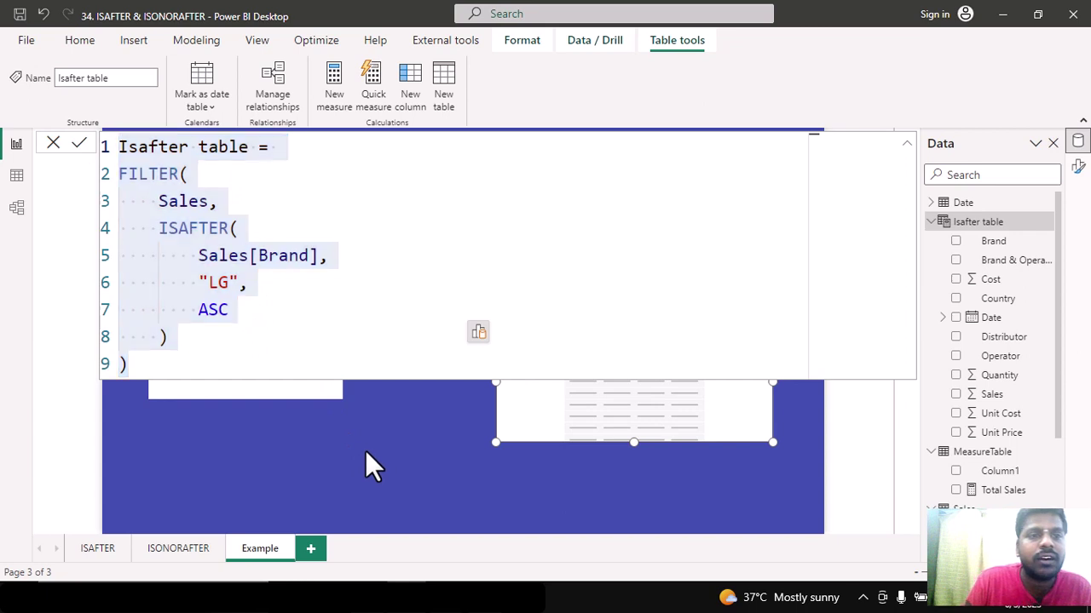
{"action": "left_click", "coordinate": [433, 421]}
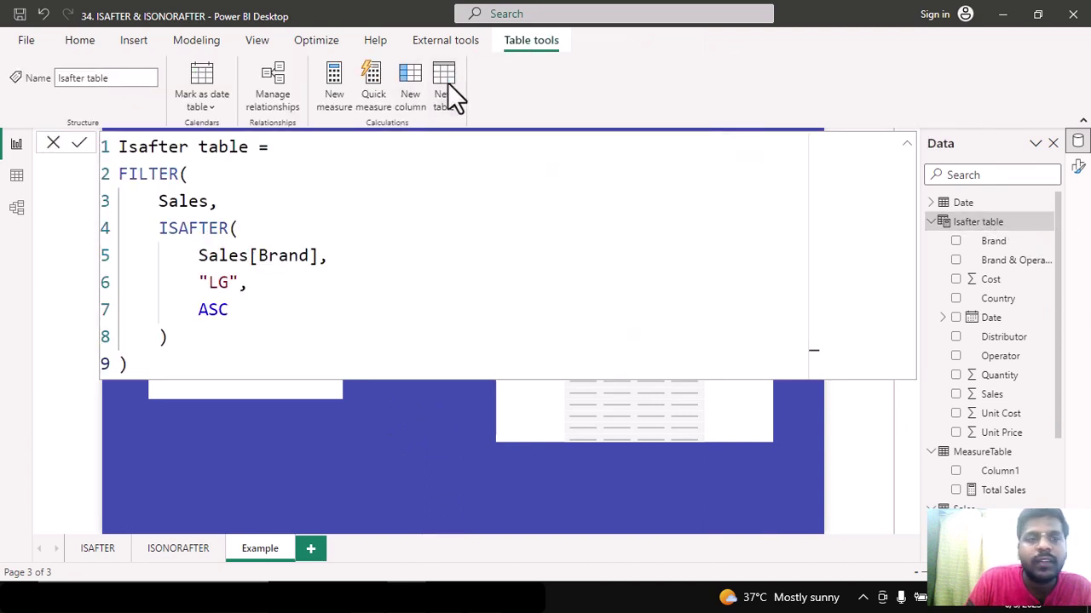
Step: Start a new calculated table and name it isonorafter table
{"action": "left_click", "coordinate": [447, 82]}
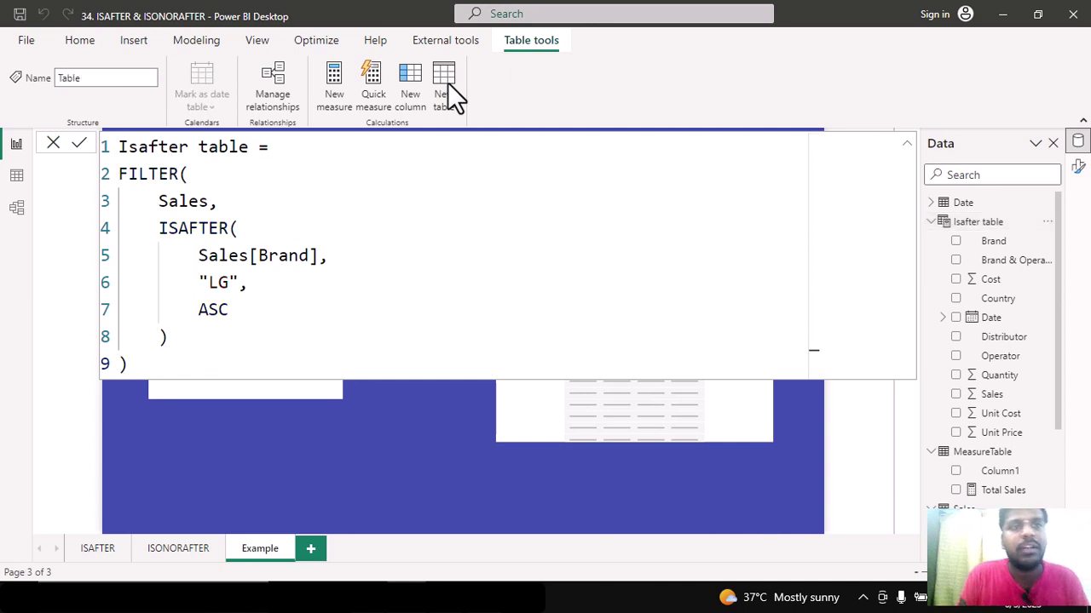
{"action": "key", "text": "ctrl+a"}
{"action": "type", "text": "i"}
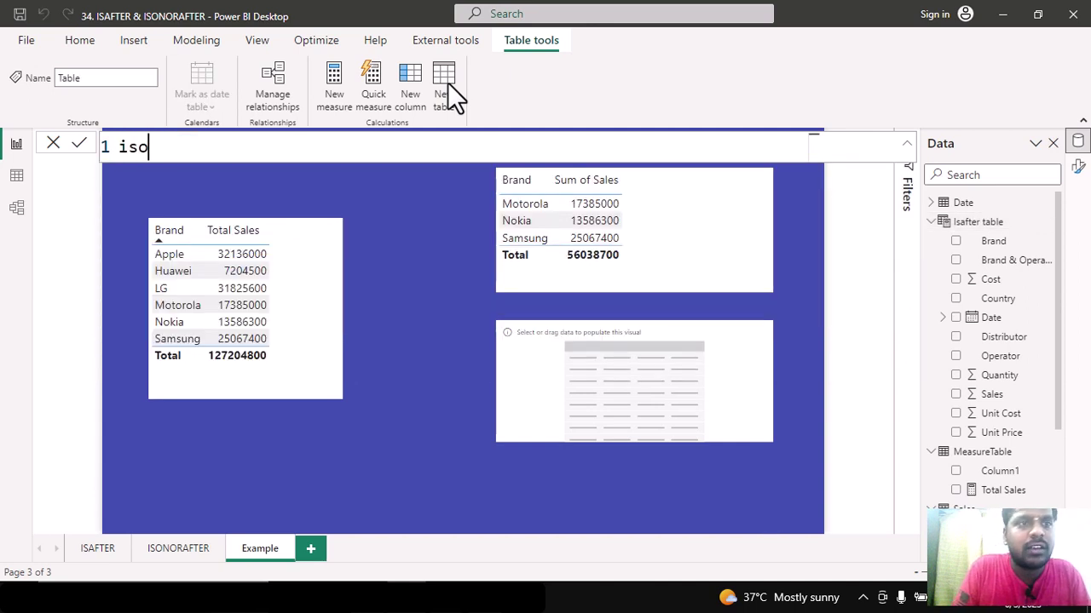
{"action": "type", "text": "sonorafter ta"}
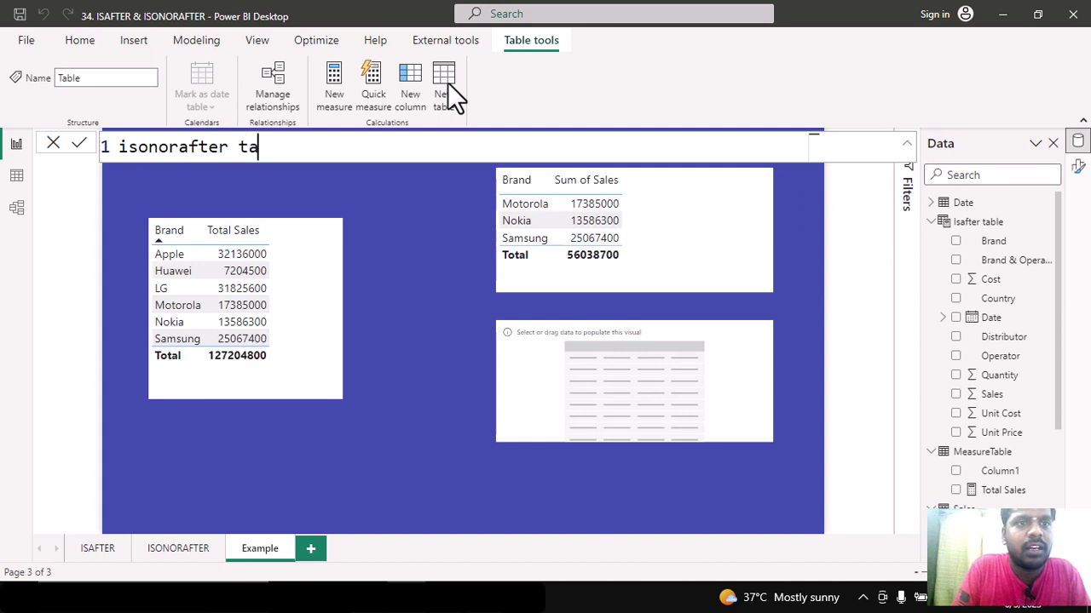
{"action": "type", "text": "ble ="}
Step: Paste the copied formula below the new table name and remove its redundant "Isafter table =" line
{"action": "key", "text": "shift+Return"}
{"action": "key", "text": "ctrl+v"}
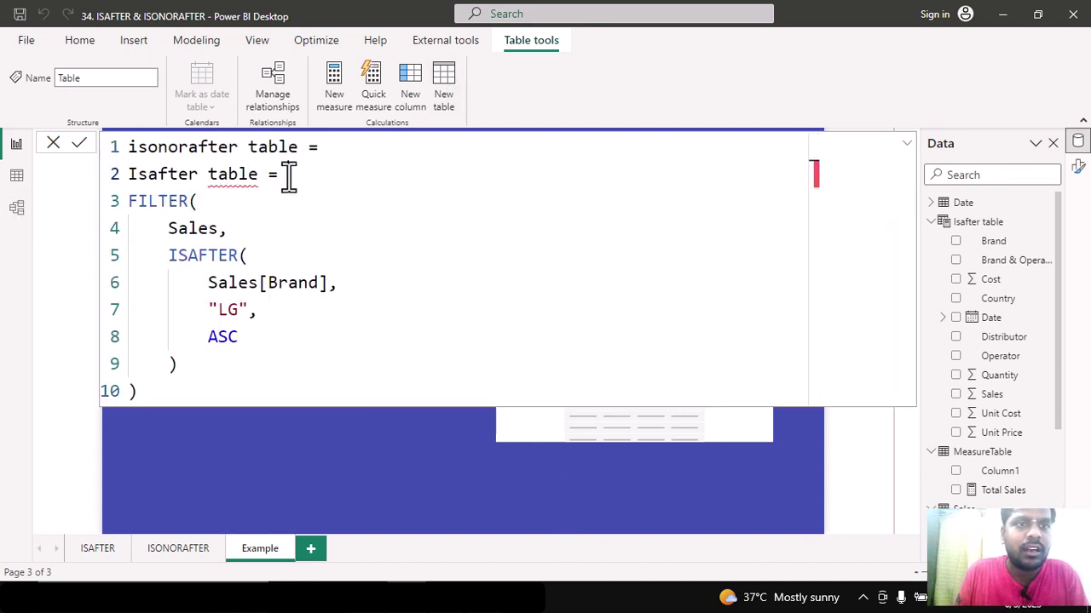
{"action": "left_click_drag", "start_coordinate": [287, 174], "coordinate": [130, 173]}
{"action": "key", "text": "BackSpace"}
{"action": "key", "text": "BackSpace"}
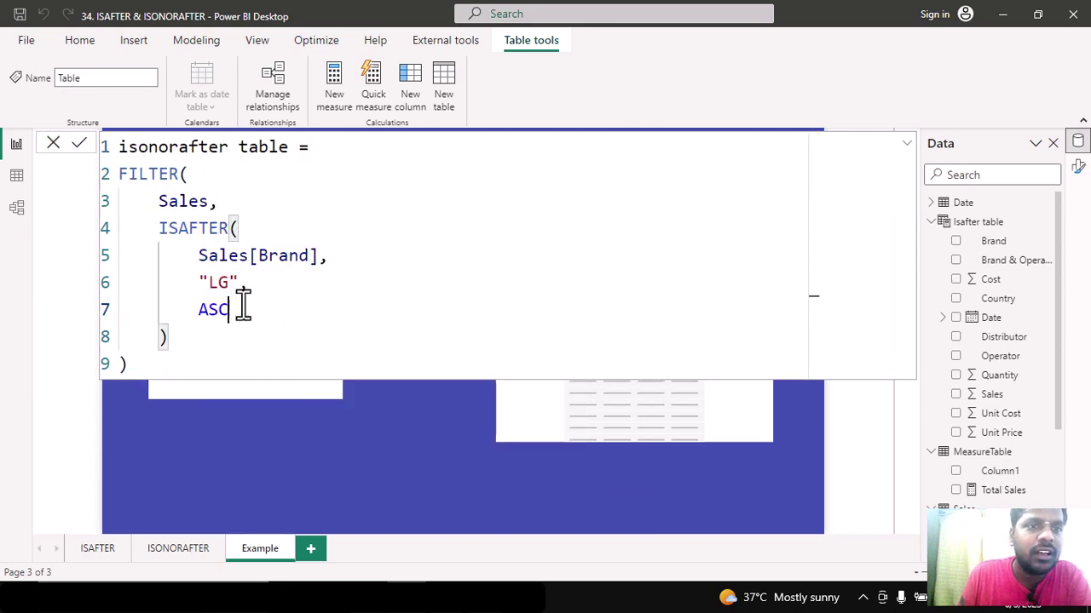
Step: Change the ISAFTER function to ISONORAFTER in the isonorafter table formula and commit it
{"action": "left_click", "coordinate": [179, 230]}
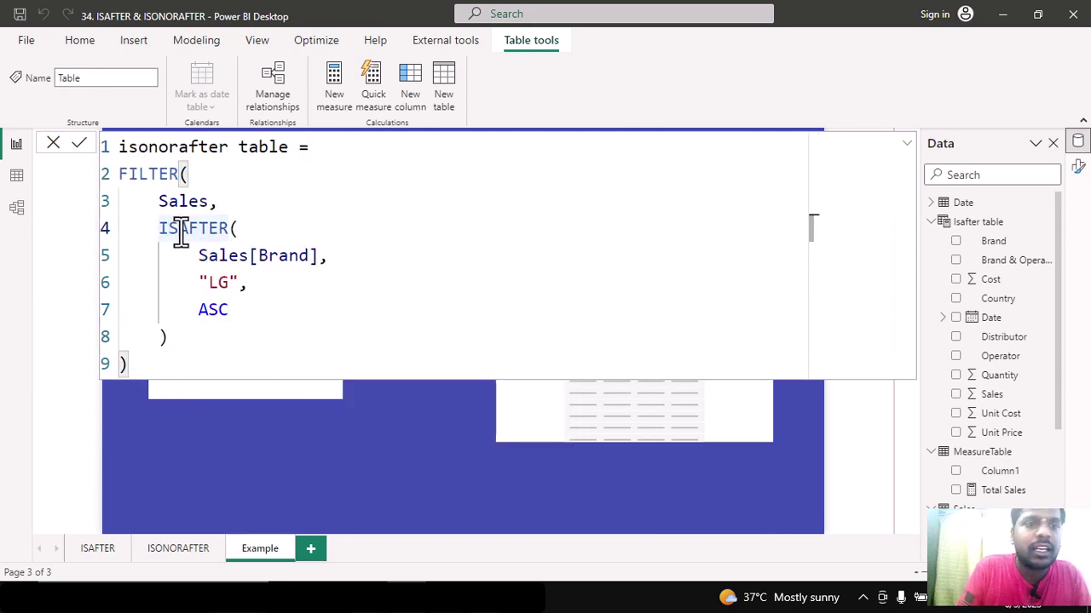
{"action": "type", "text": "ONOR"}
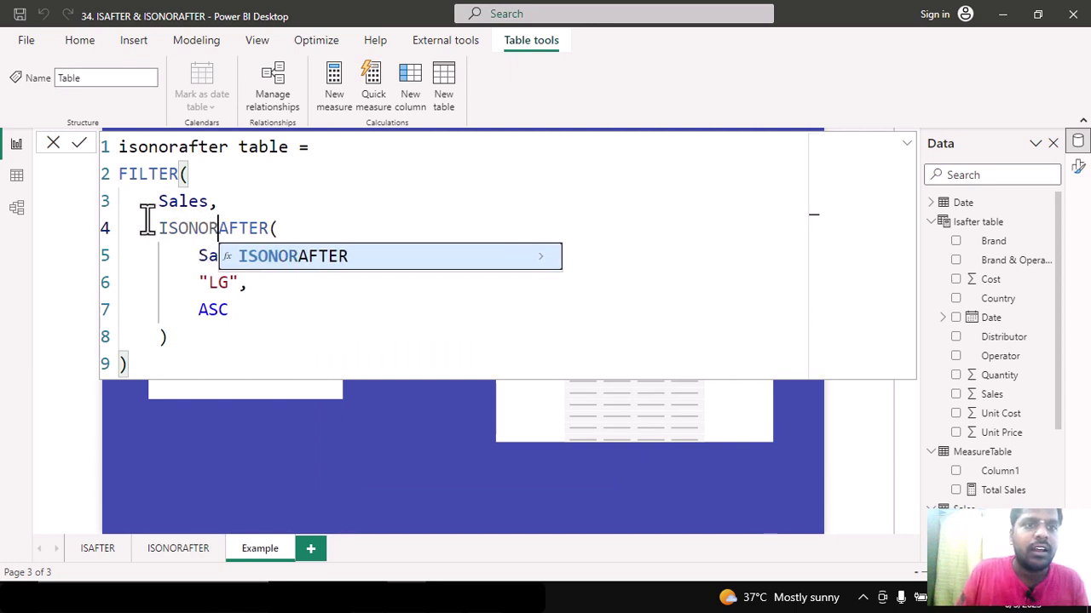
{"action": "left_click", "coordinate": [255, 308]}
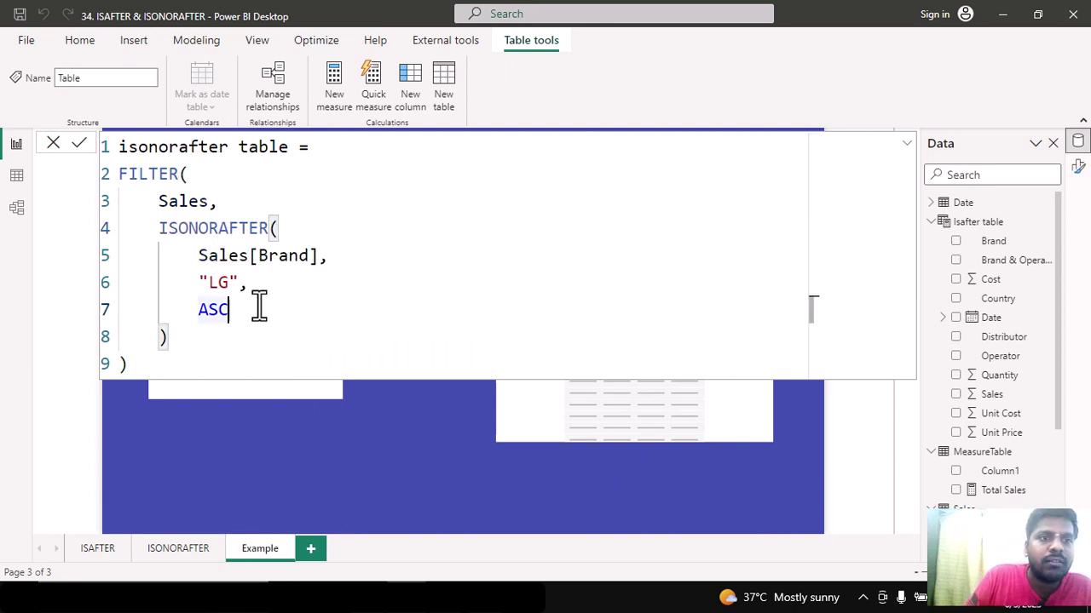
{"action": "left_click_drag", "start_coordinate": [201, 282], "coordinate": [238, 282]}
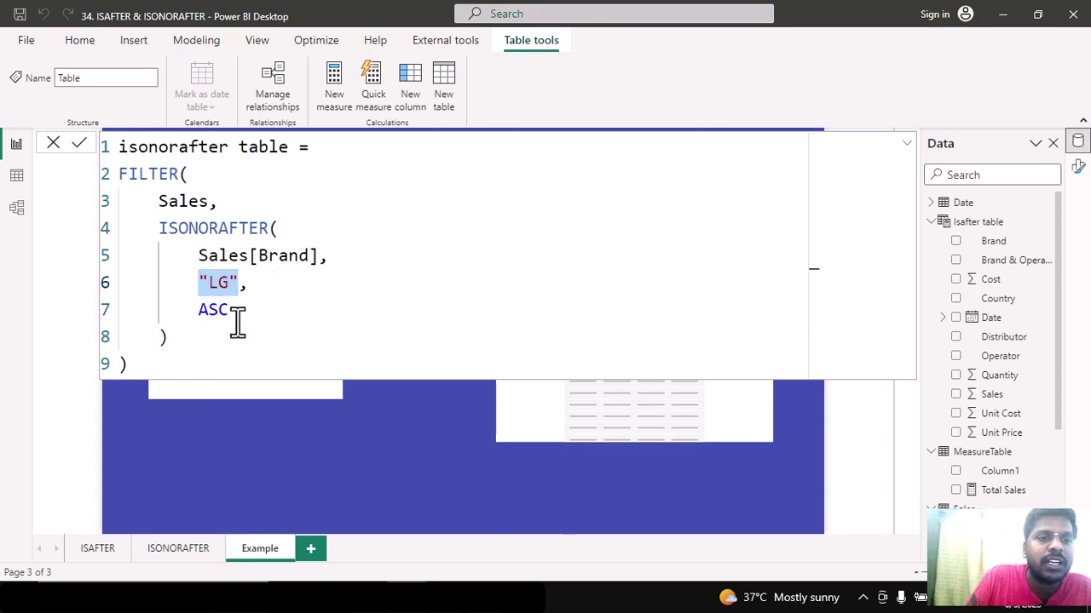
{"action": "left_click", "coordinate": [81, 146]}
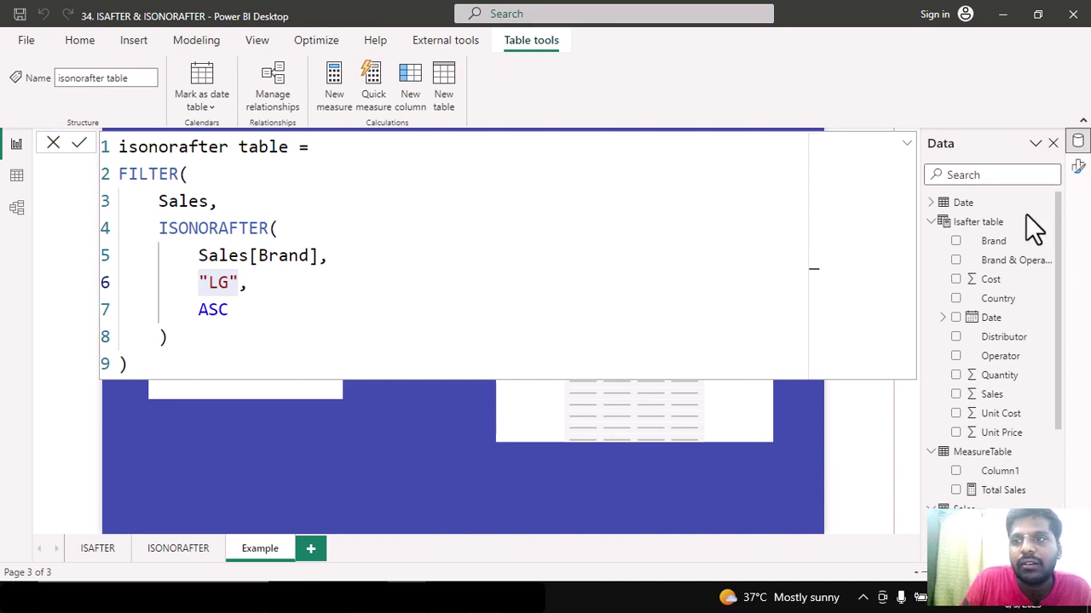
Step: Populate the lower empty table visual with the Brand and Sales fields from isonorafter table
{"action": "left_click", "coordinate": [932, 223]}
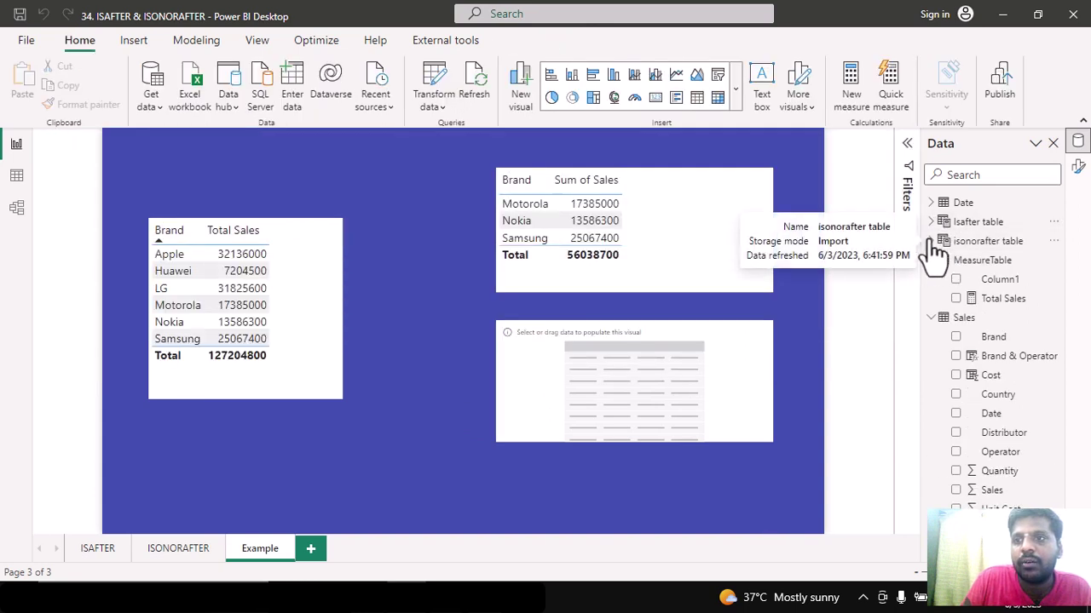
{"action": "left_click", "coordinate": [971, 243]}
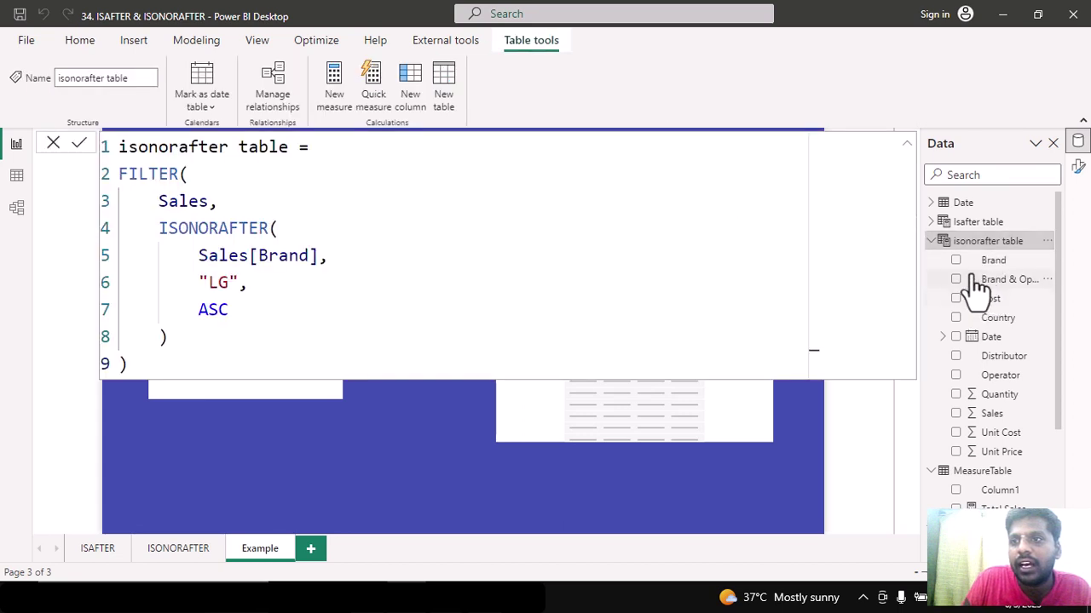
{"action": "left_click", "coordinate": [653, 504]}
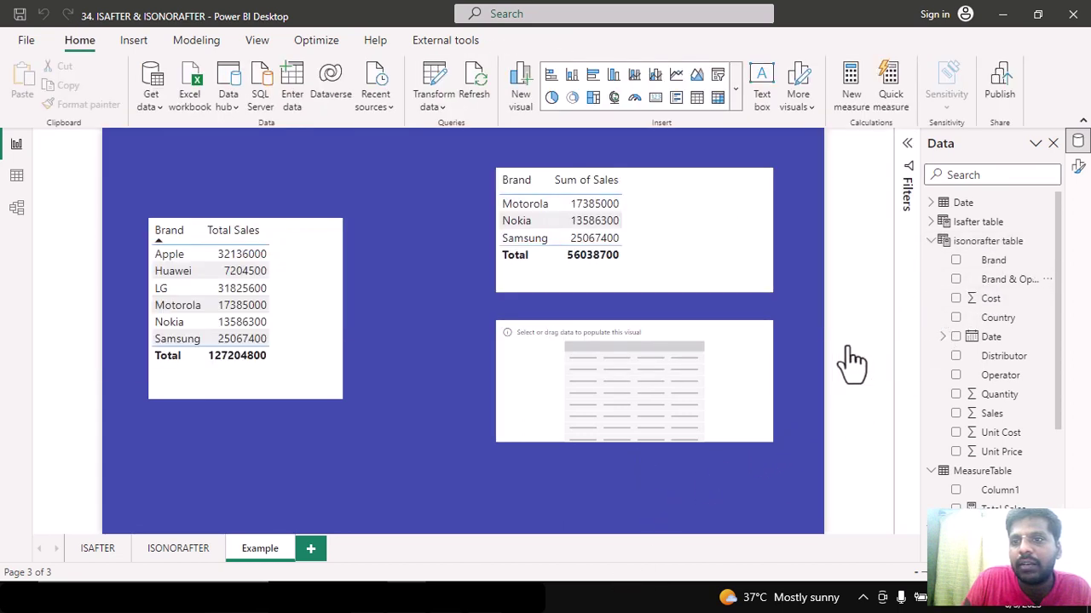
{"action": "left_click", "coordinate": [743, 390]}
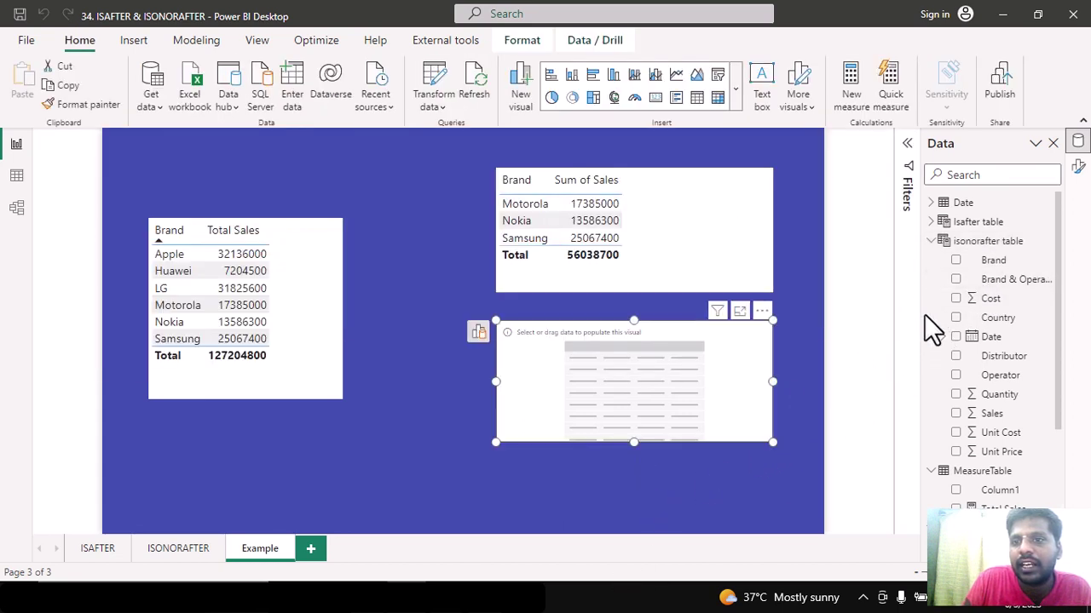
{"action": "left_click", "coordinate": [956, 260]}
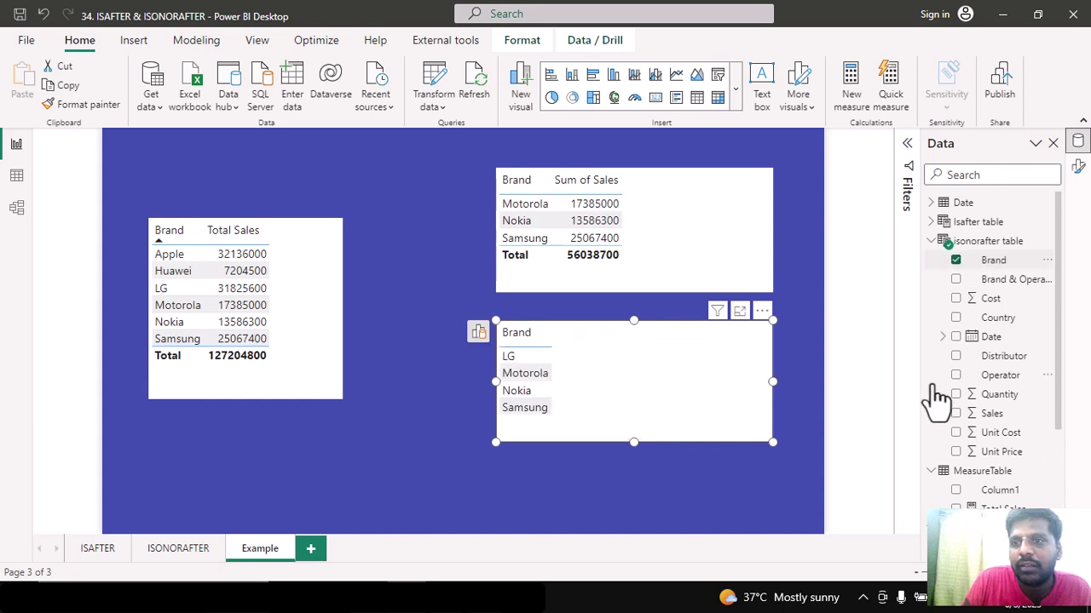
{"action": "left_click", "coordinate": [956, 413]}
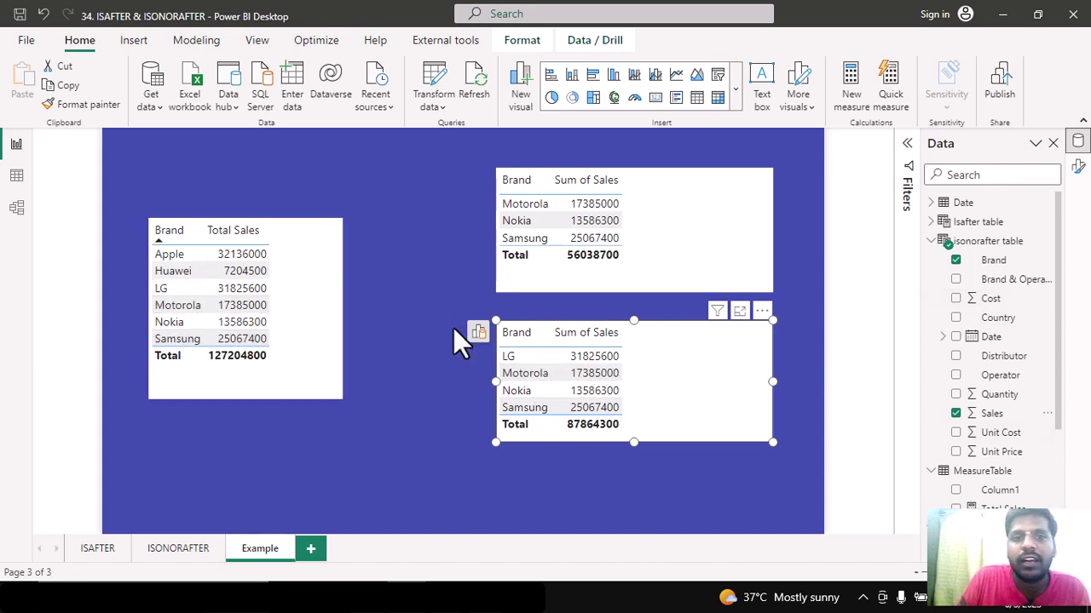
Step: Widen the Total Sales by Brand table visual toward the two filtered tables
{"action": "left_click", "coordinate": [414, 324]}
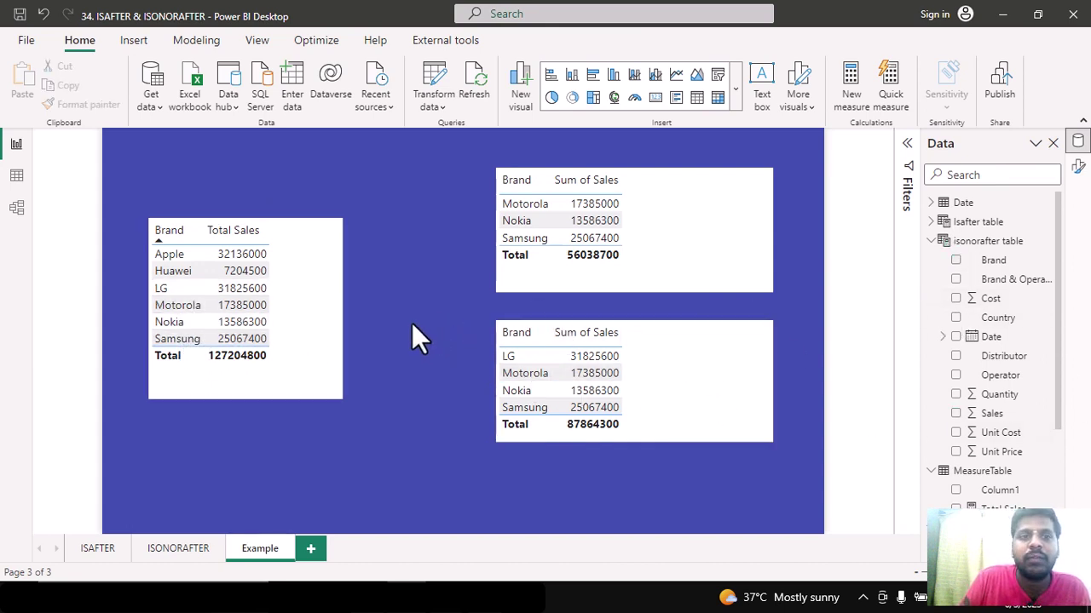
{"action": "left_click", "coordinate": [342, 300]}
{"action": "left_click_drag", "start_coordinate": [341, 304], "coordinate": [406, 307]}
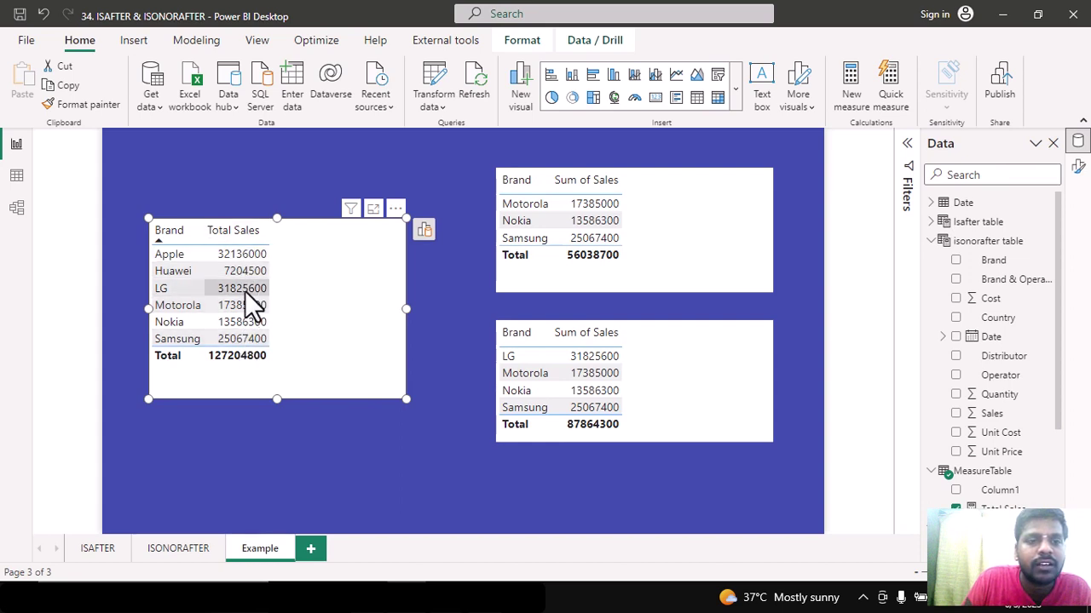
Step: Create a new measure in MeasureTable and name it Bottom 3 sales
{"action": "left_click", "coordinate": [935, 241]}
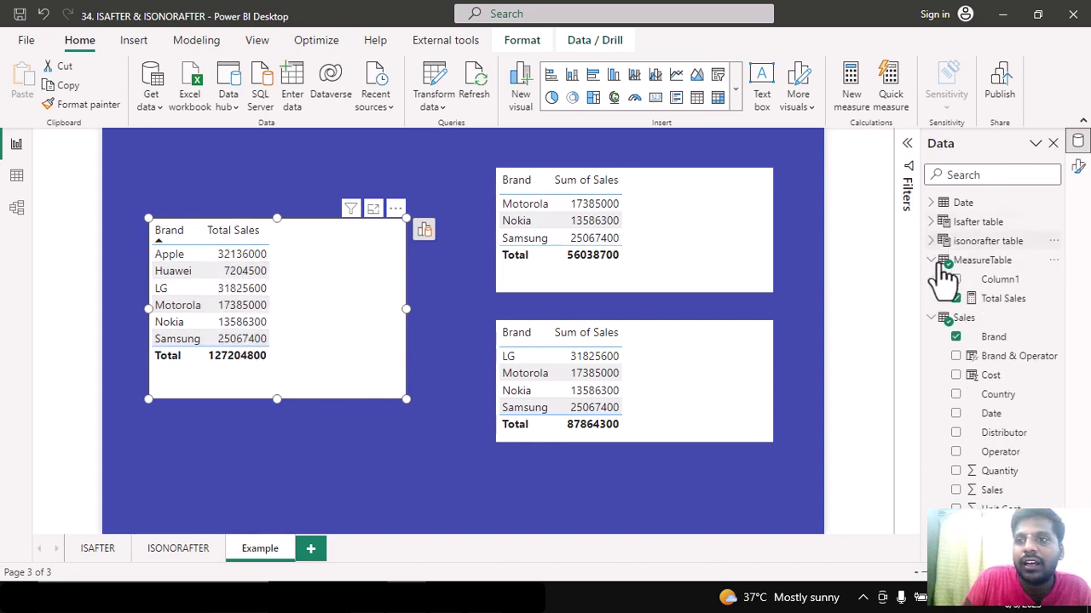
{"action": "left_click", "coordinate": [1054, 262]}
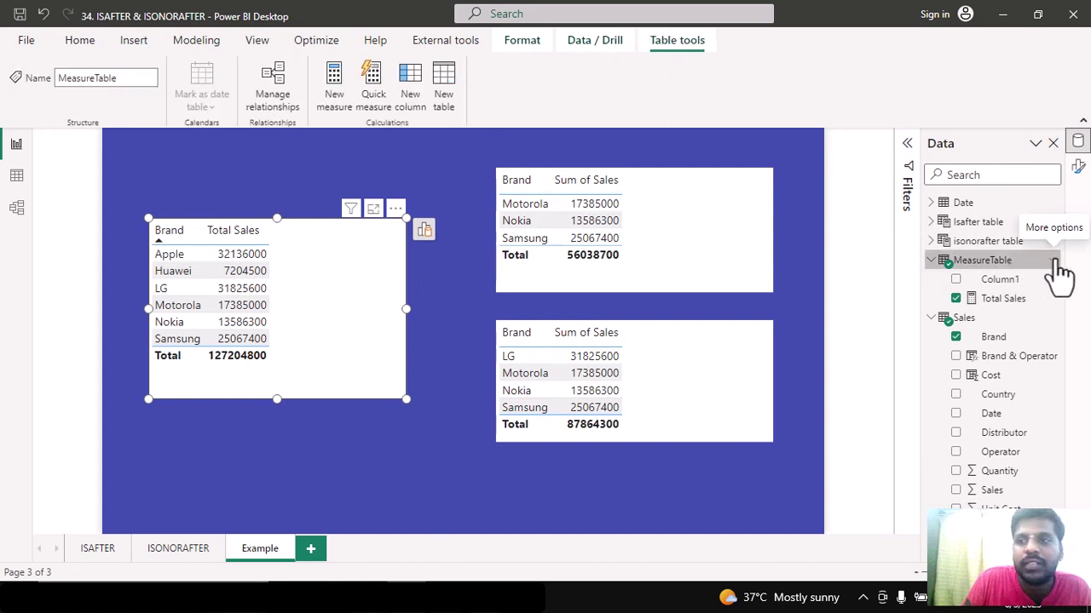
{"action": "left_click", "coordinate": [1054, 260]}
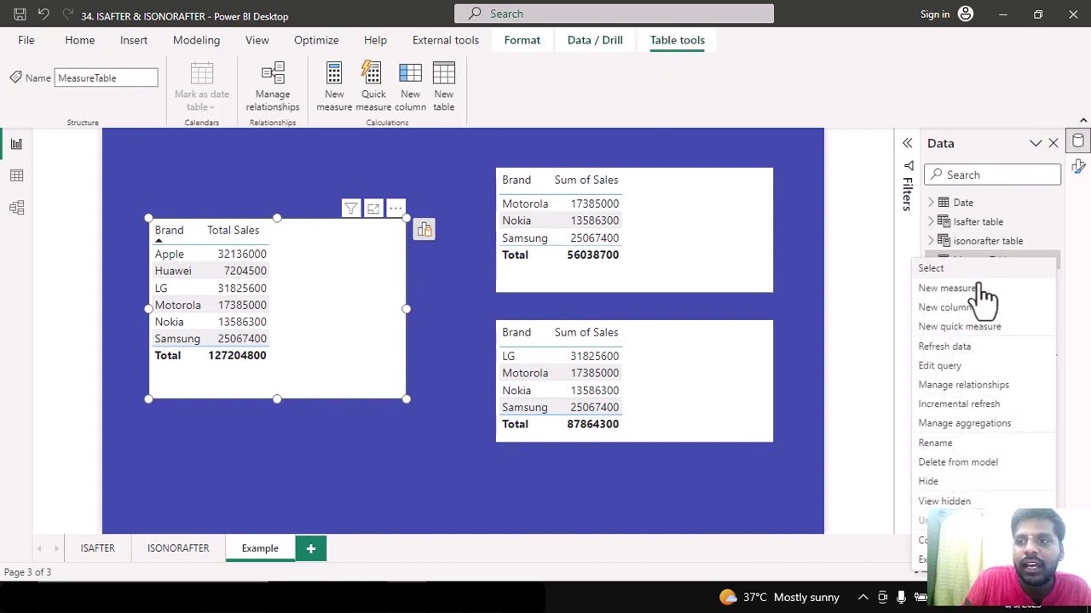
{"action": "key", "text": "Escape"}
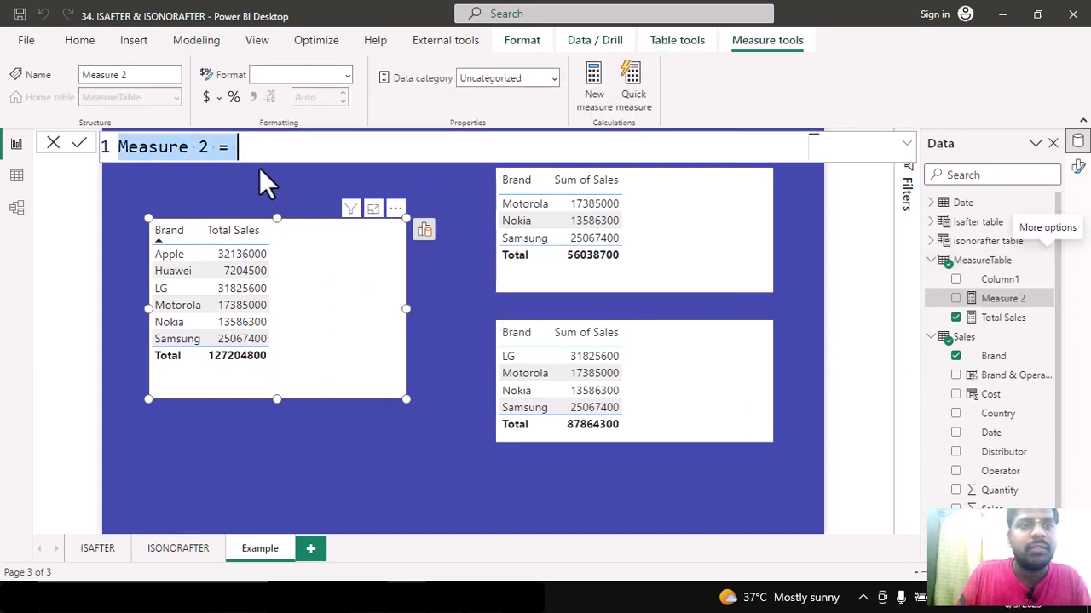
{"action": "type", "text": "Botto"}
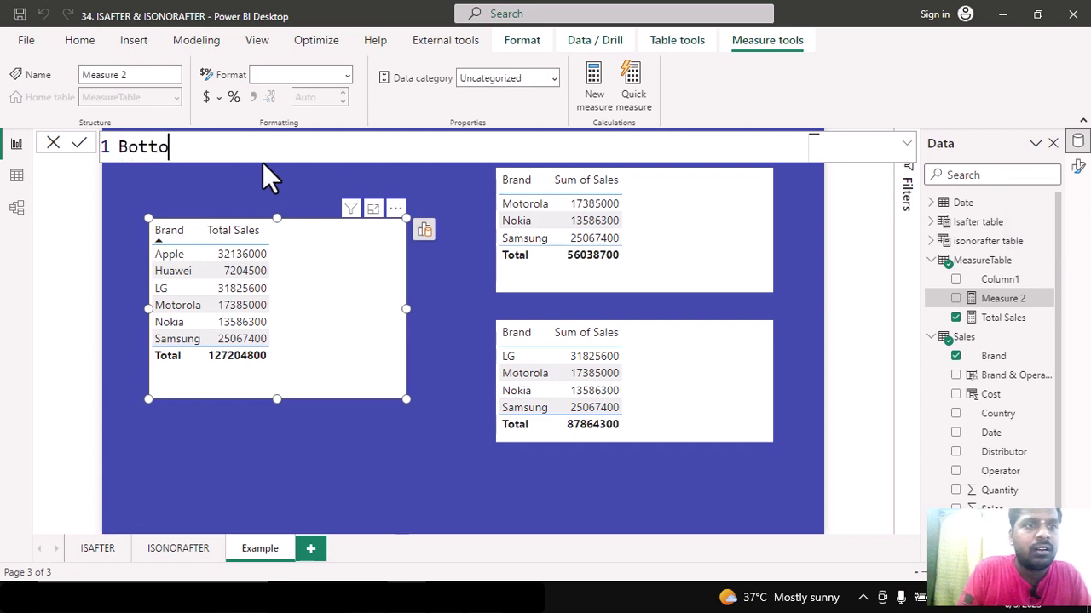
{"action": "type", "text": "m 3"}
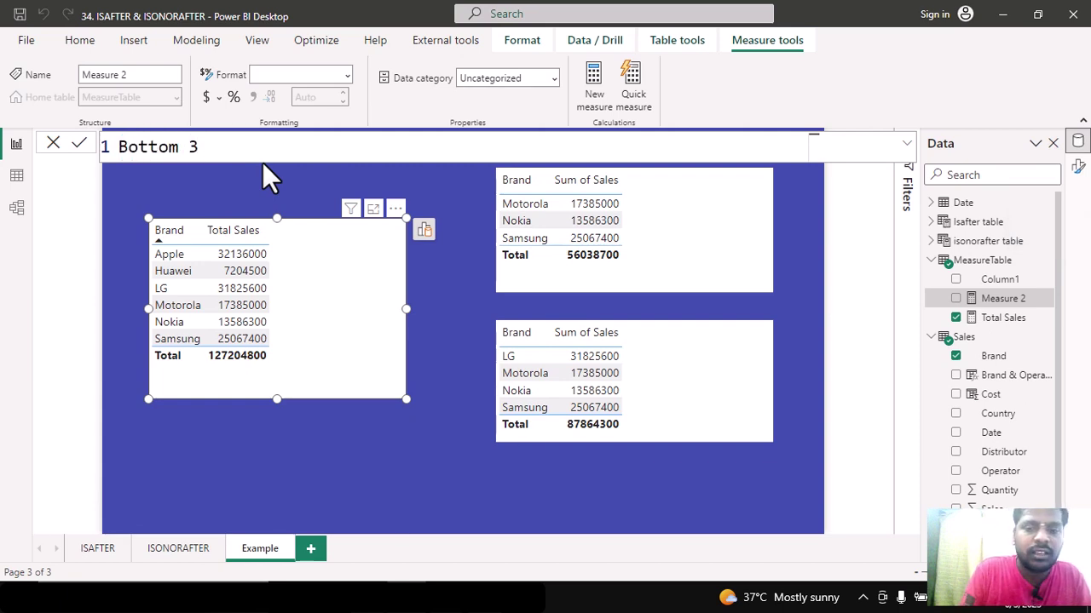
{"action": "type", "text": " sales = "}
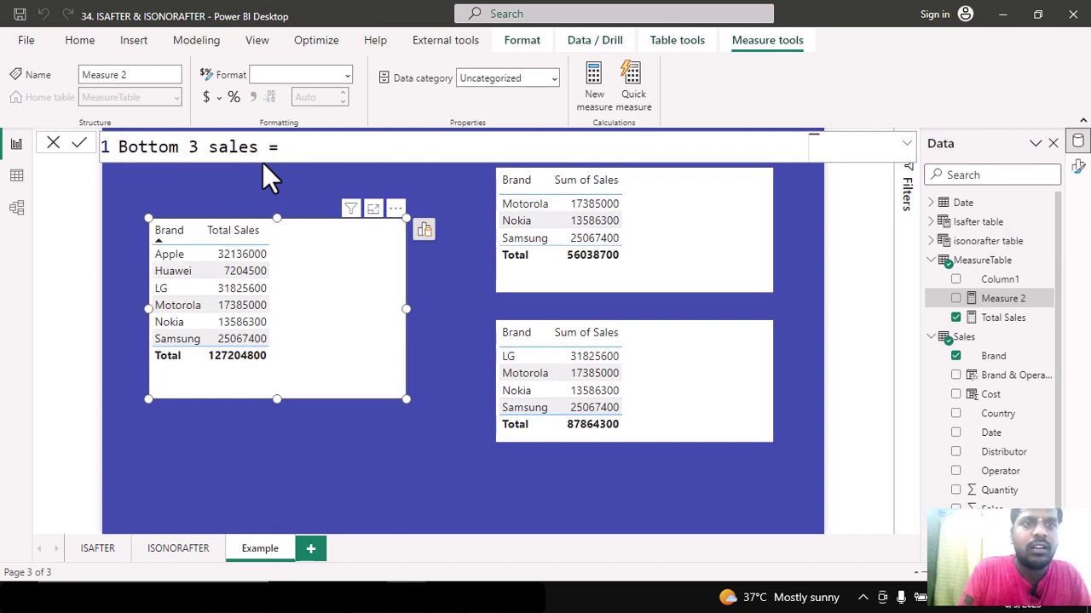
{"action": "type", "text": "CAL"}
{"action": "key", "text": "BackSpace"}
{"action": "key", "text": "BackSpace"}
{"action": "key", "text": "BackSpace"}
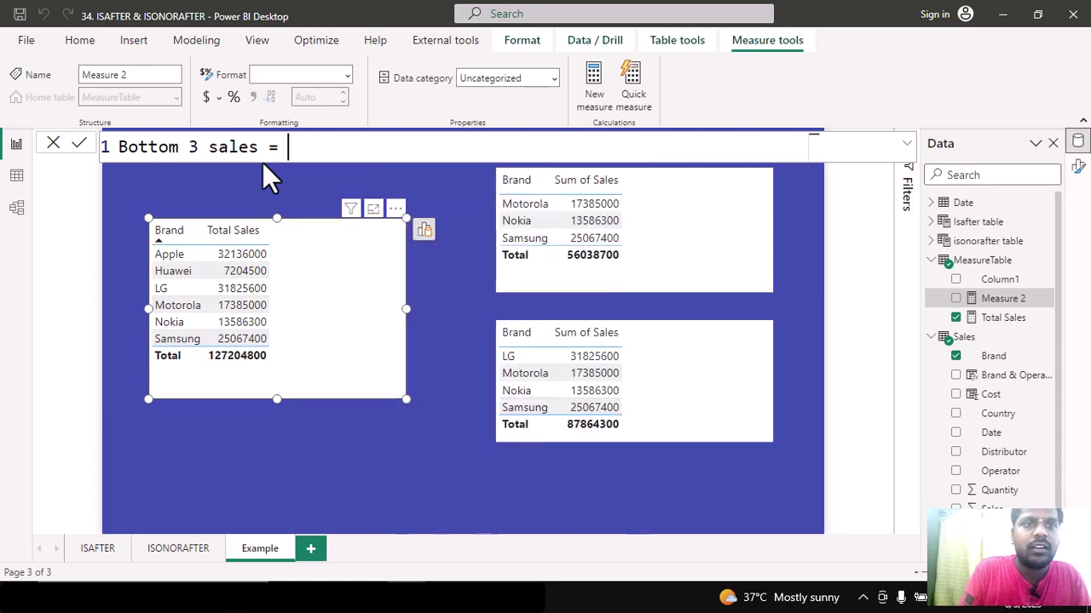
Step: Begin the Bottom 3 sales expression with a CALCULATE function on a new line
{"action": "key", "text": "shift+Return"}
{"action": "type", "text": "CA"}
{"action": "key", "text": "Tab"}
{"action": "key", "text": "shift+Return"}
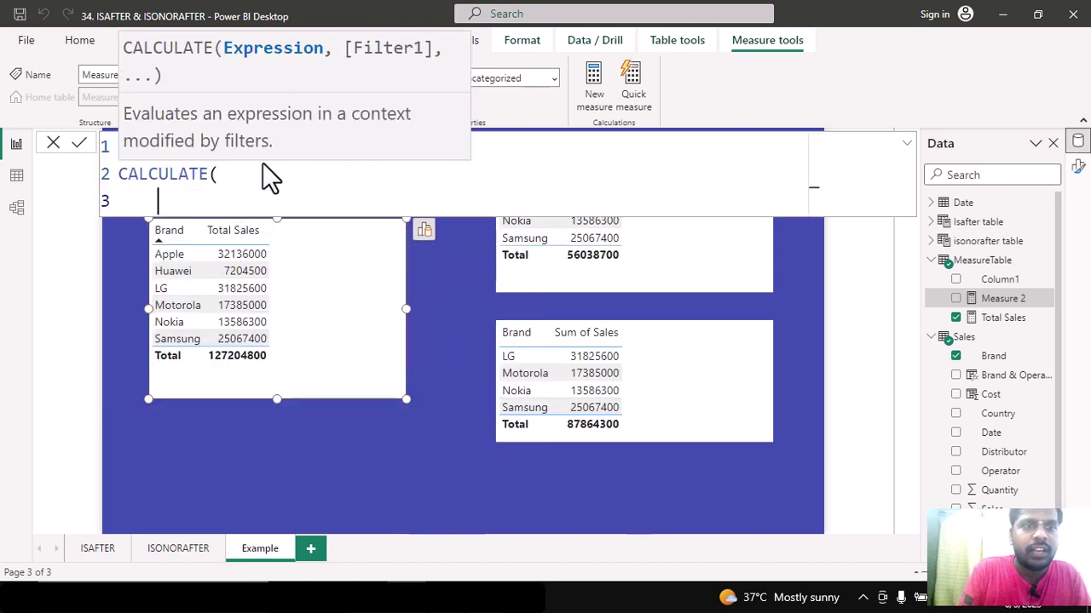
Step: Use the [Total Sales] measure as the CALCULATE expression and continue on a new line for the filter
{"action": "type", "text": "total"}
{"action": "key", "text": "Tab"}
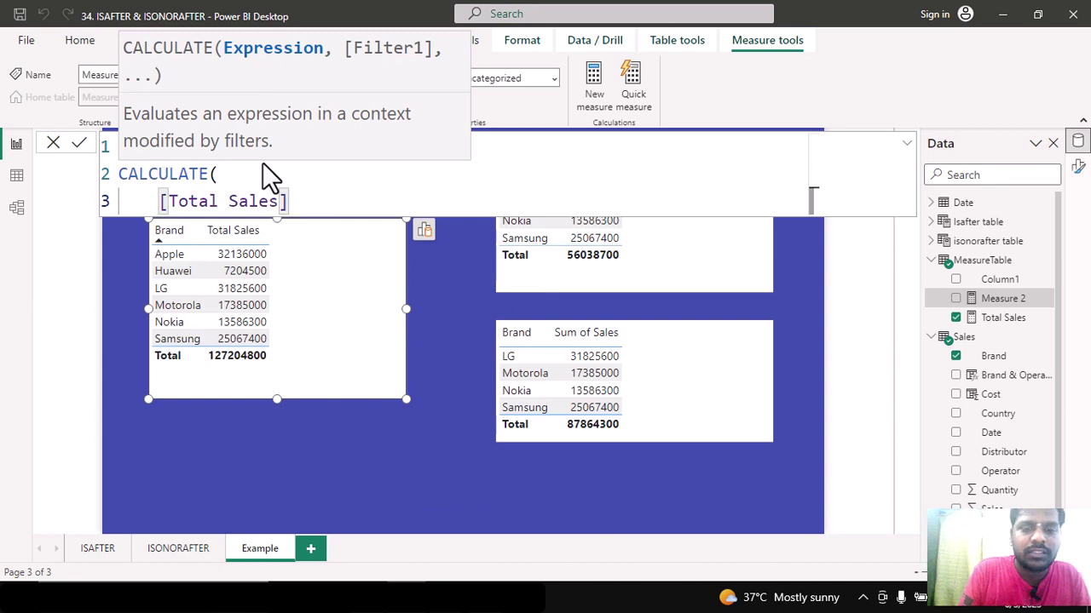
{"action": "type", "text": ","}
{"action": "key", "text": "shift+Return"}
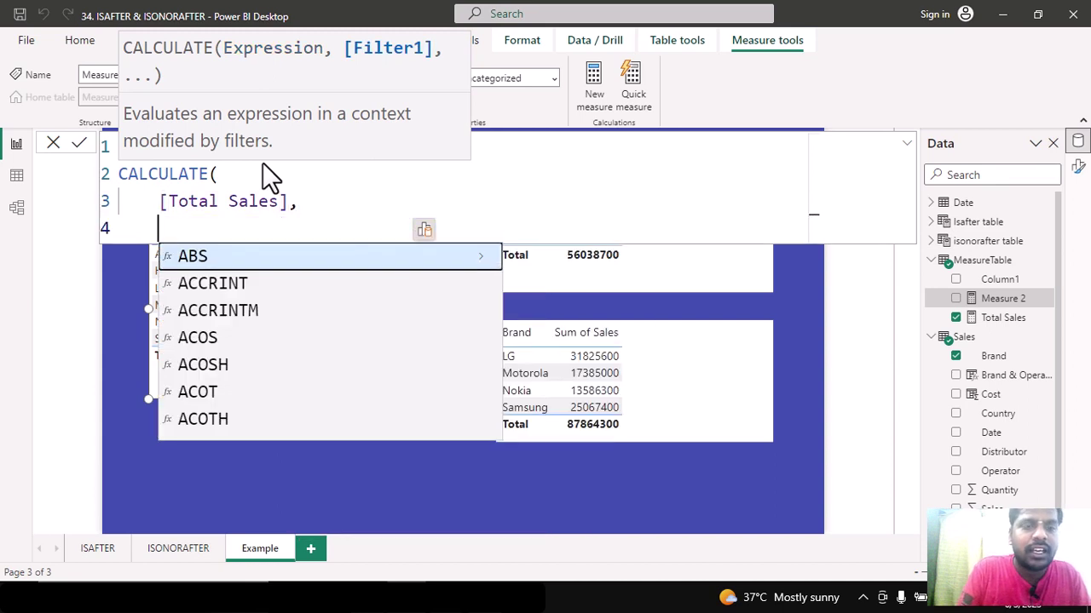
Step: Add an ISAFTER filter to the CALCULATE function with Sales[Brand] as the first value to compare
{"action": "type", "text": "IS"}
{"action": "key", "text": "Tab"}
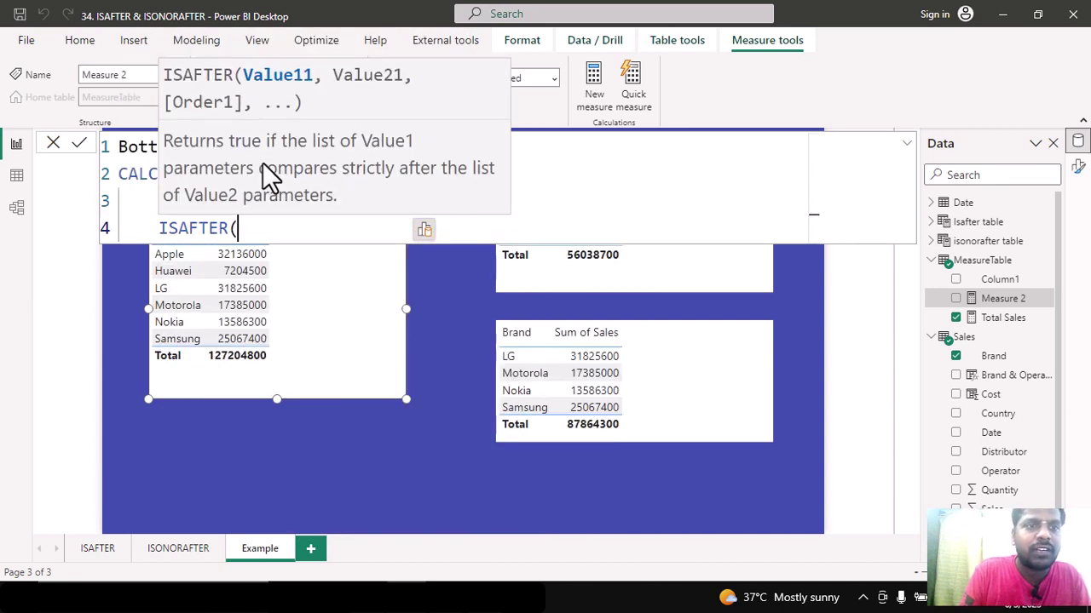
{"action": "key", "text": "shift+Return"}
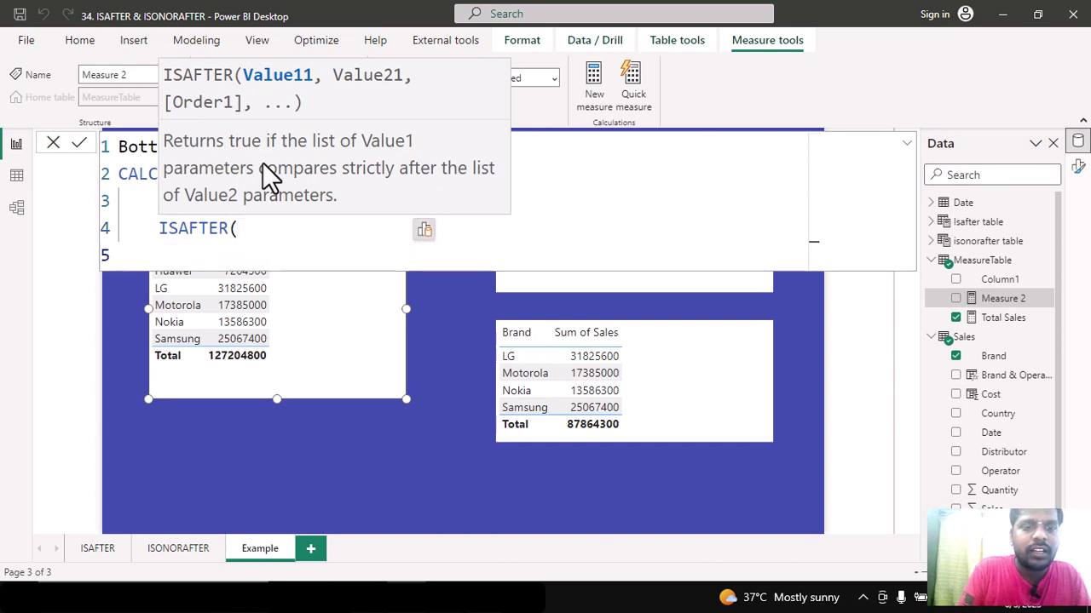
{"action": "type", "text": "Bra"}
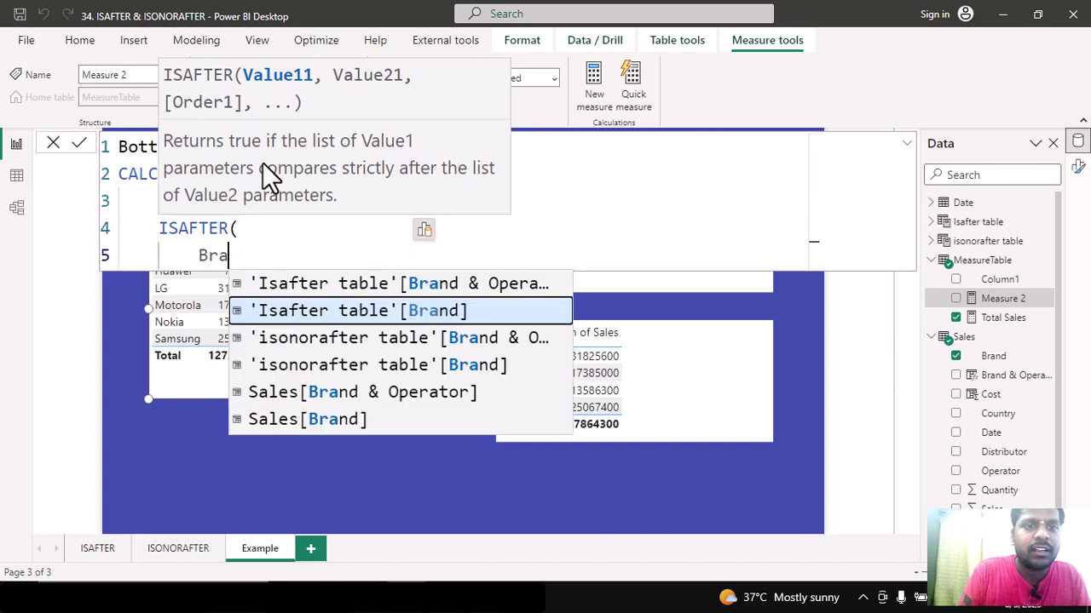
{"action": "key", "text": "Down"}
{"action": "key", "text": "Down"}
{"action": "key", "text": "Down"}
{"action": "key", "text": "Down"}
{"action": "key", "text": "Tab"}
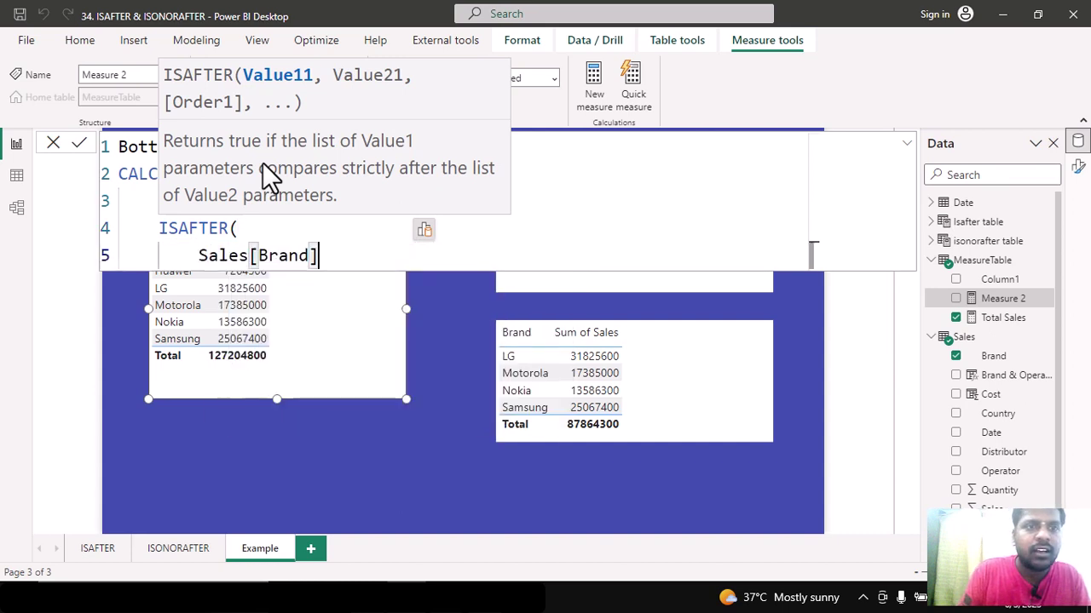
{"action": "type", "text": ","}
{"action": "key", "text": "Return"}
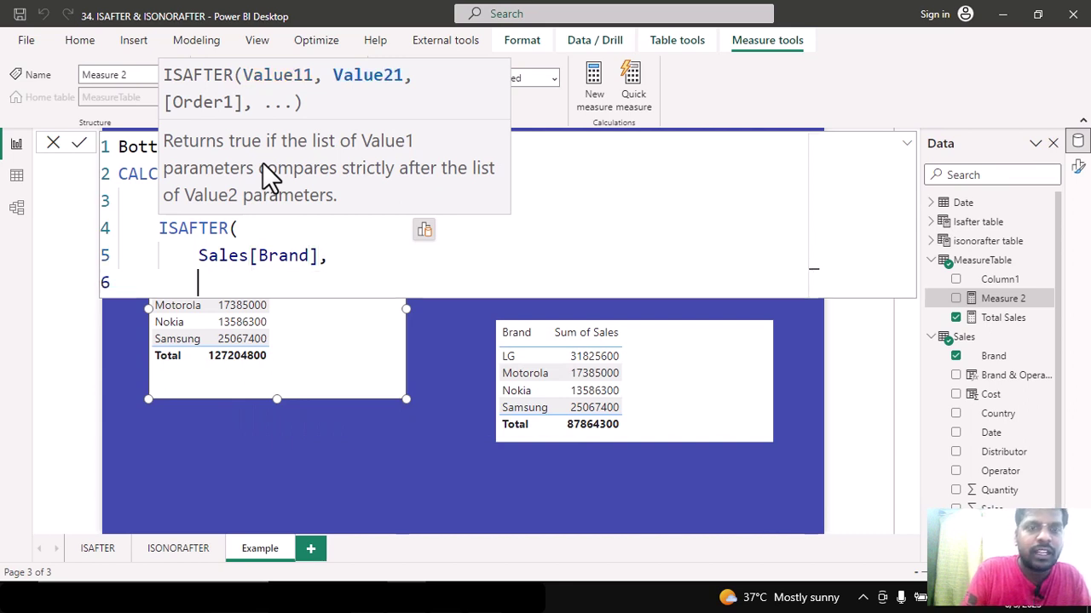
Step: Set the ISAFTER comparison value to "LG" and its sort order to ASC, each on its own line
{"action": "type", "text": "\"L"}
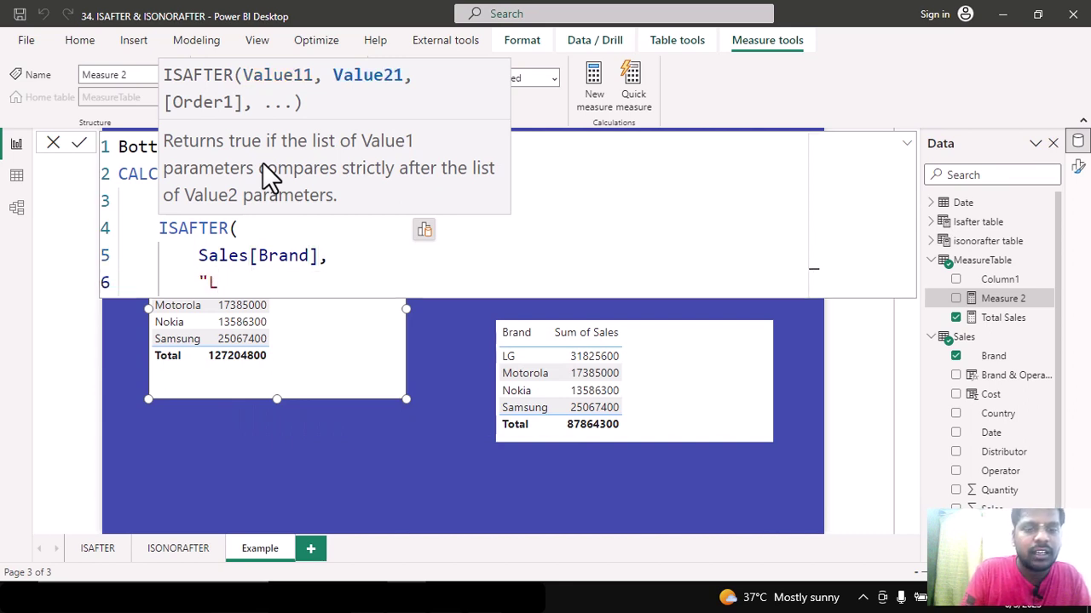
{"action": "type", "text": "G\""}
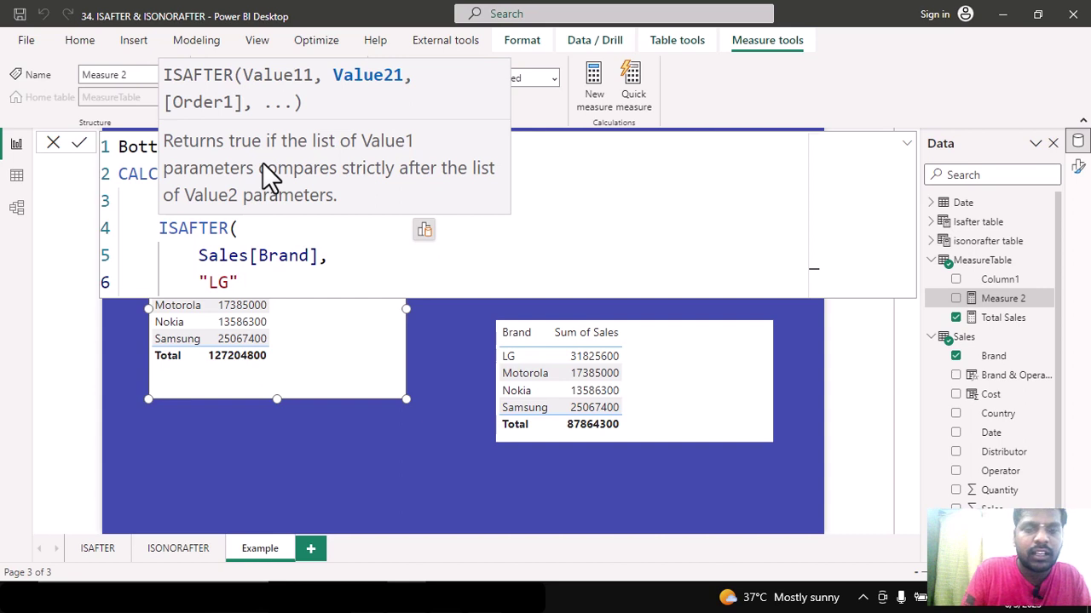
{"action": "type", "text": ","}
{"action": "key", "text": "shift+Return"}
{"action": "key", "text": "Tab"}
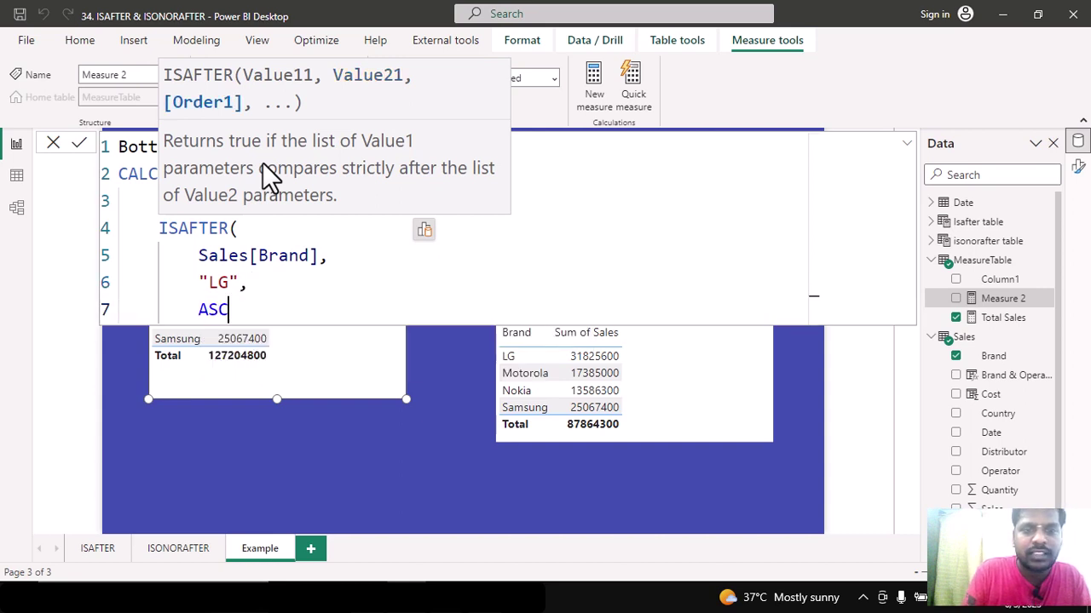
Step: Close the ISAFTER and CALCULATE functions on separate lines and commit the Bottom 3 sales measure
{"action": "key", "text": "shift+Return"}
{"action": "type", "text": ")"}
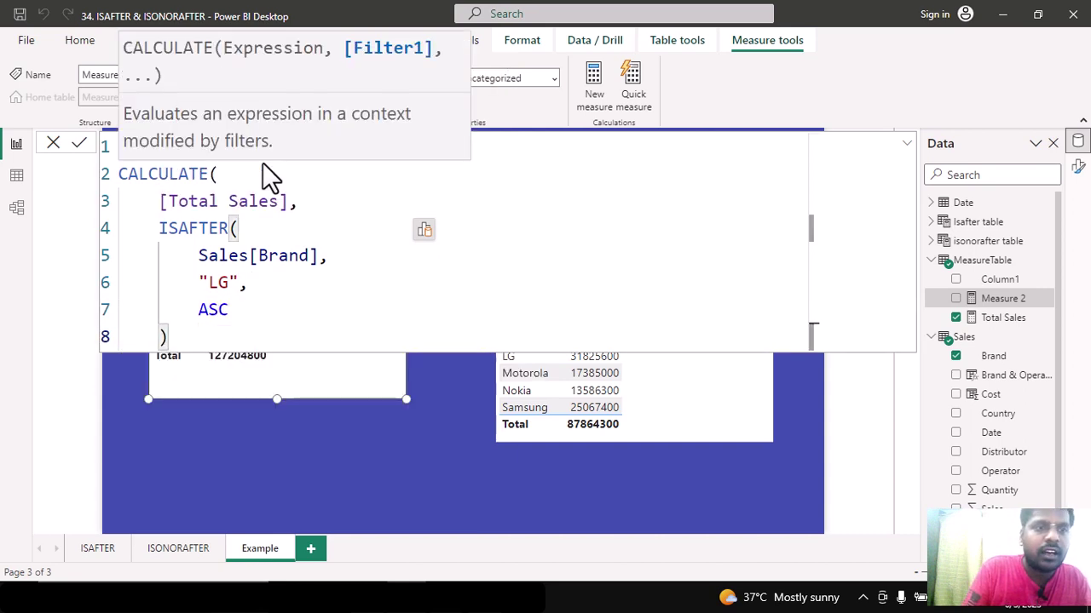
{"action": "key", "text": "shift+Return"}
{"action": "key", "text": "BackSpace"}
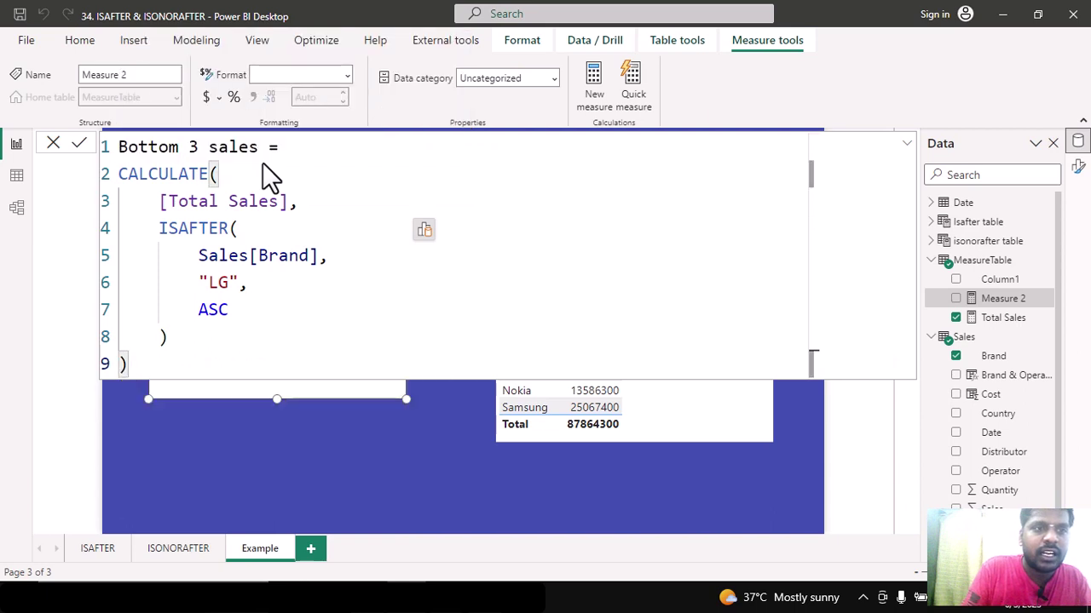
{"action": "type", "text": ")"}
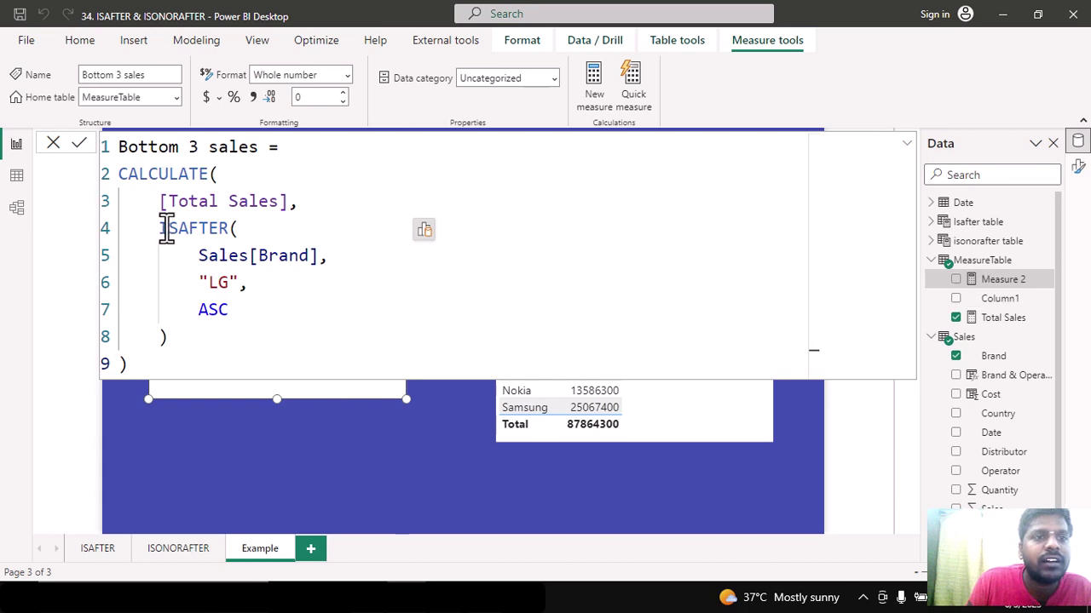
{"action": "left_click_drag", "start_coordinate": [160, 228], "coordinate": [195, 346]}
{"action": "left_click", "coordinate": [426, 421]}
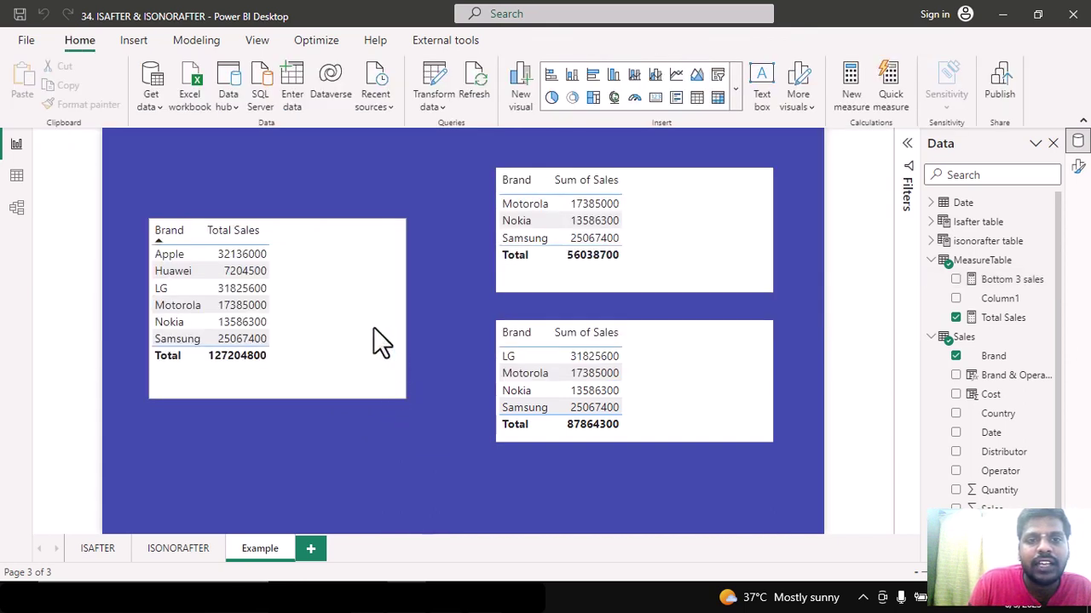
Step: Add the Bottom 3 sales measure as a column to the Total Sales by Brand table visual
{"action": "left_click", "coordinate": [381, 341]}
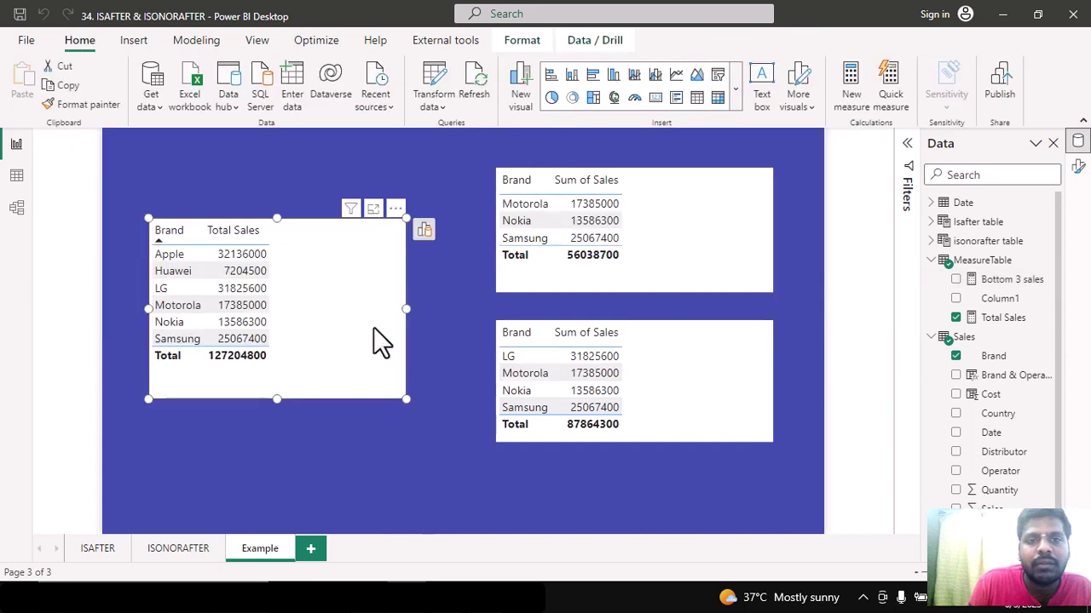
{"action": "left_click", "coordinate": [955, 279]}
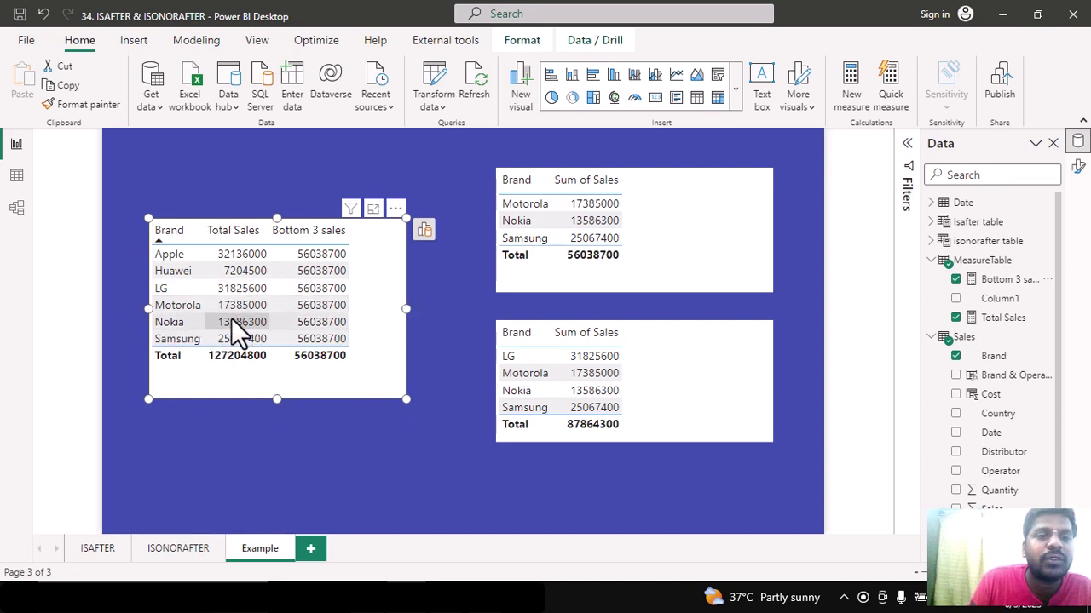
{"action": "left_click", "coordinate": [460, 294]}
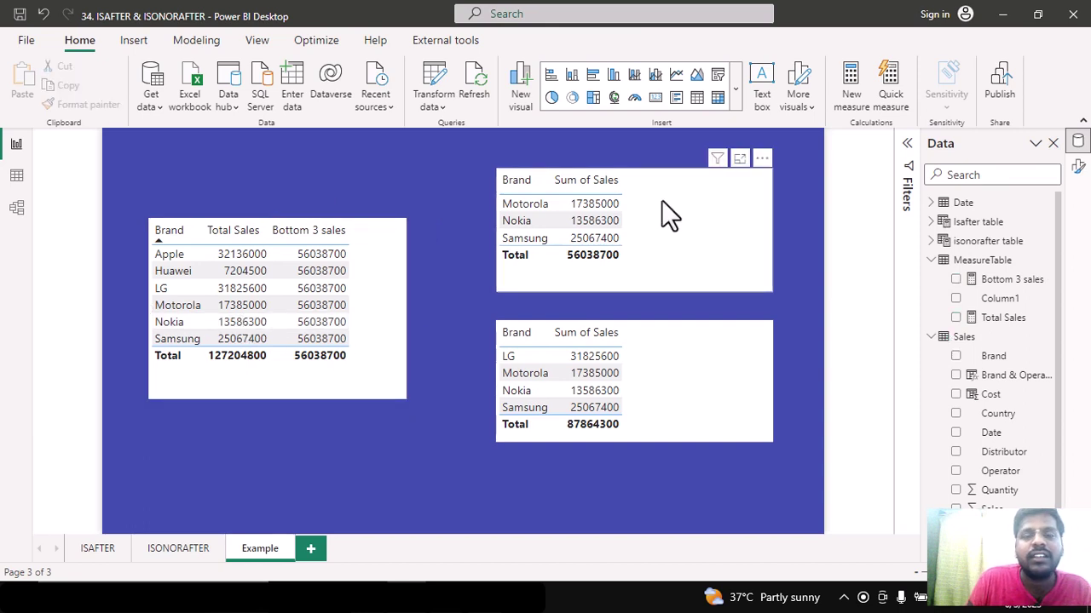